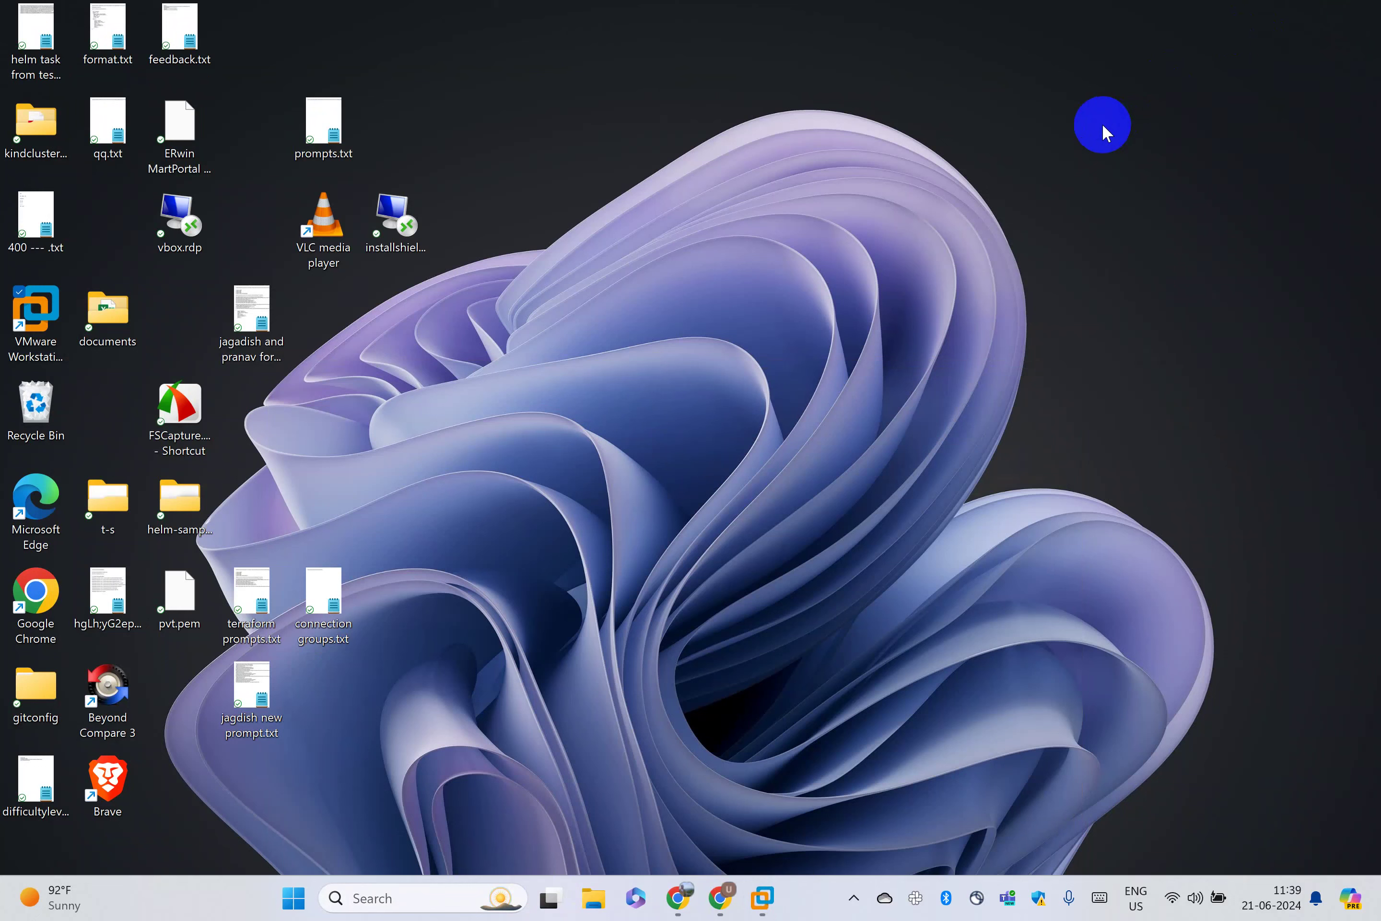
Launch Google Chrome from the desktop shortcut and pick a browser profile
click(763, 894)
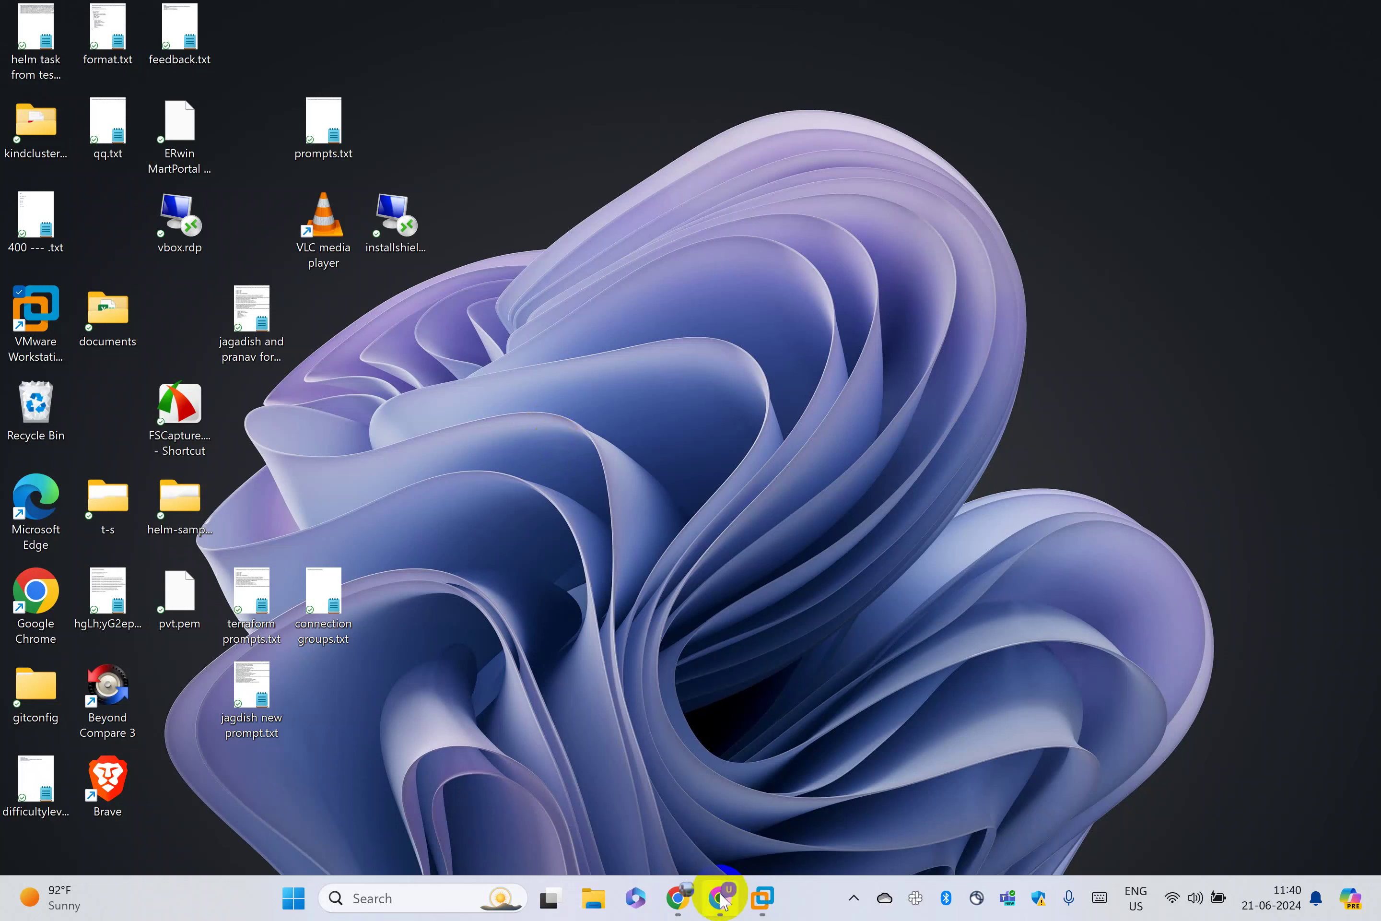
mouse_move(687, 909)
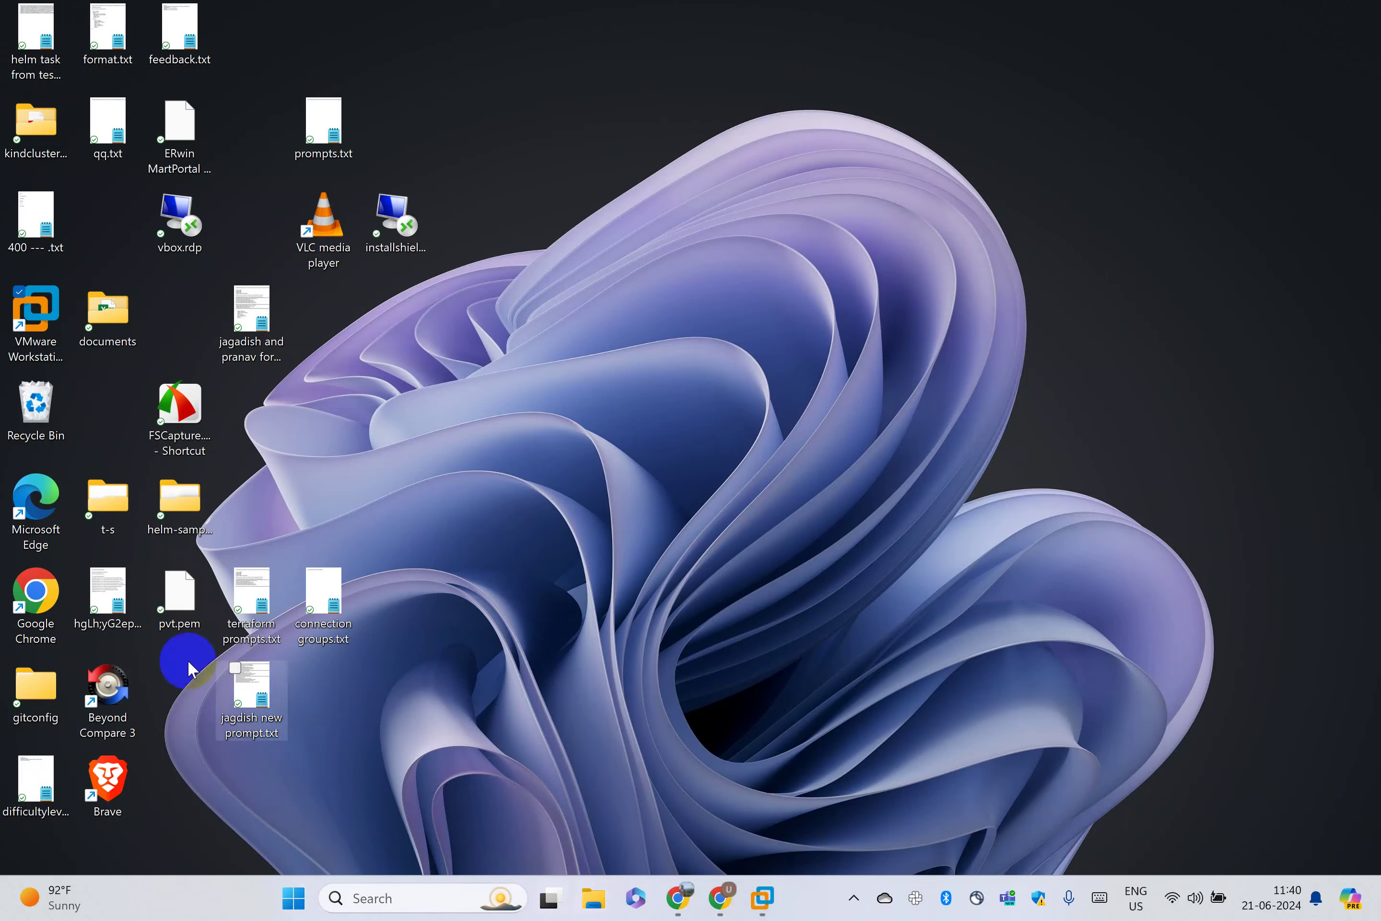
click(50, 588)
double_click(51, 588)
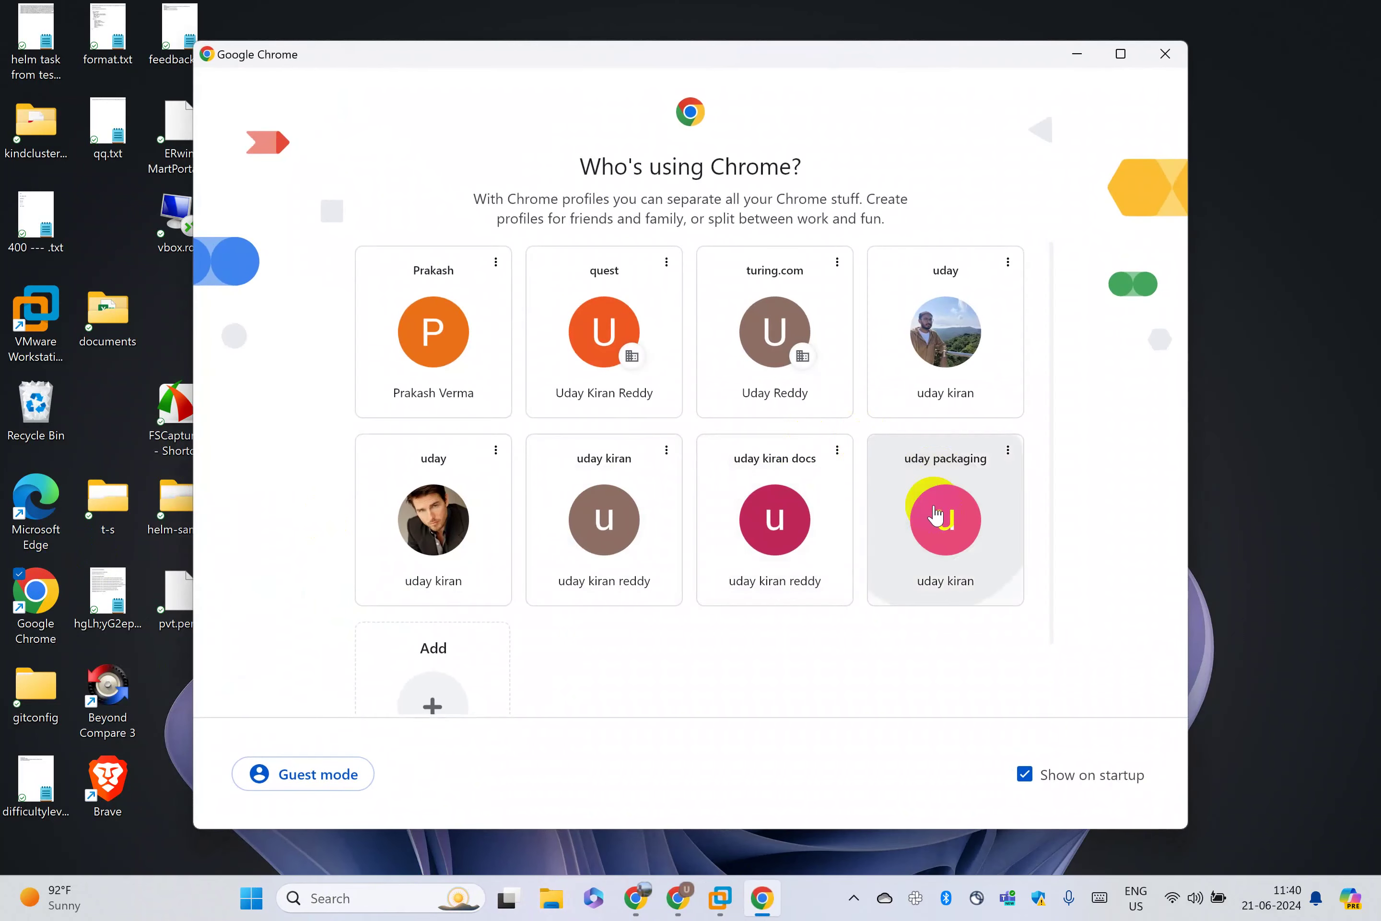
click(926, 511)
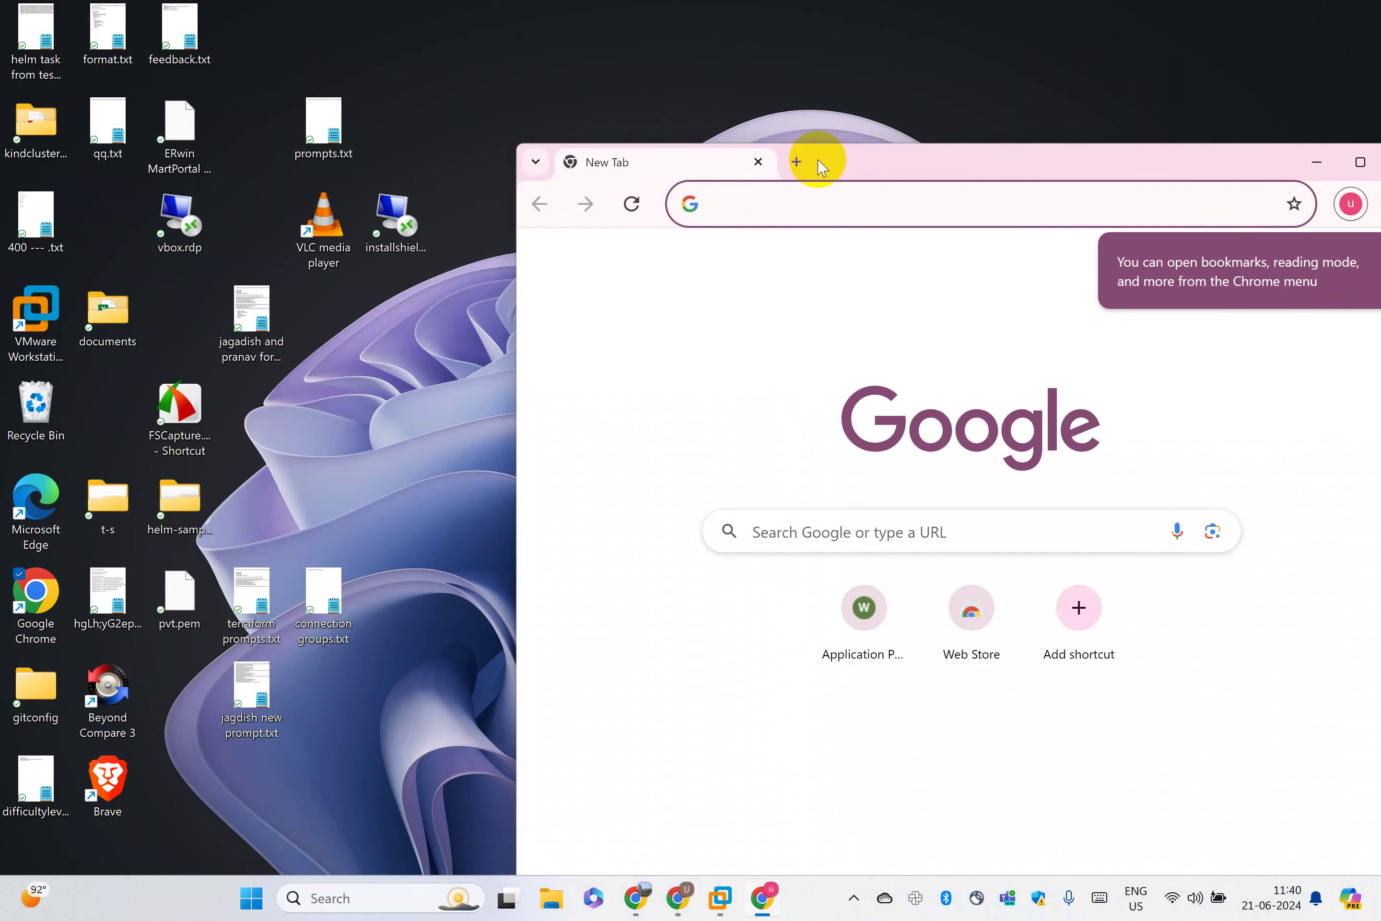
Enter the address oboxes.org and load it
text(c)
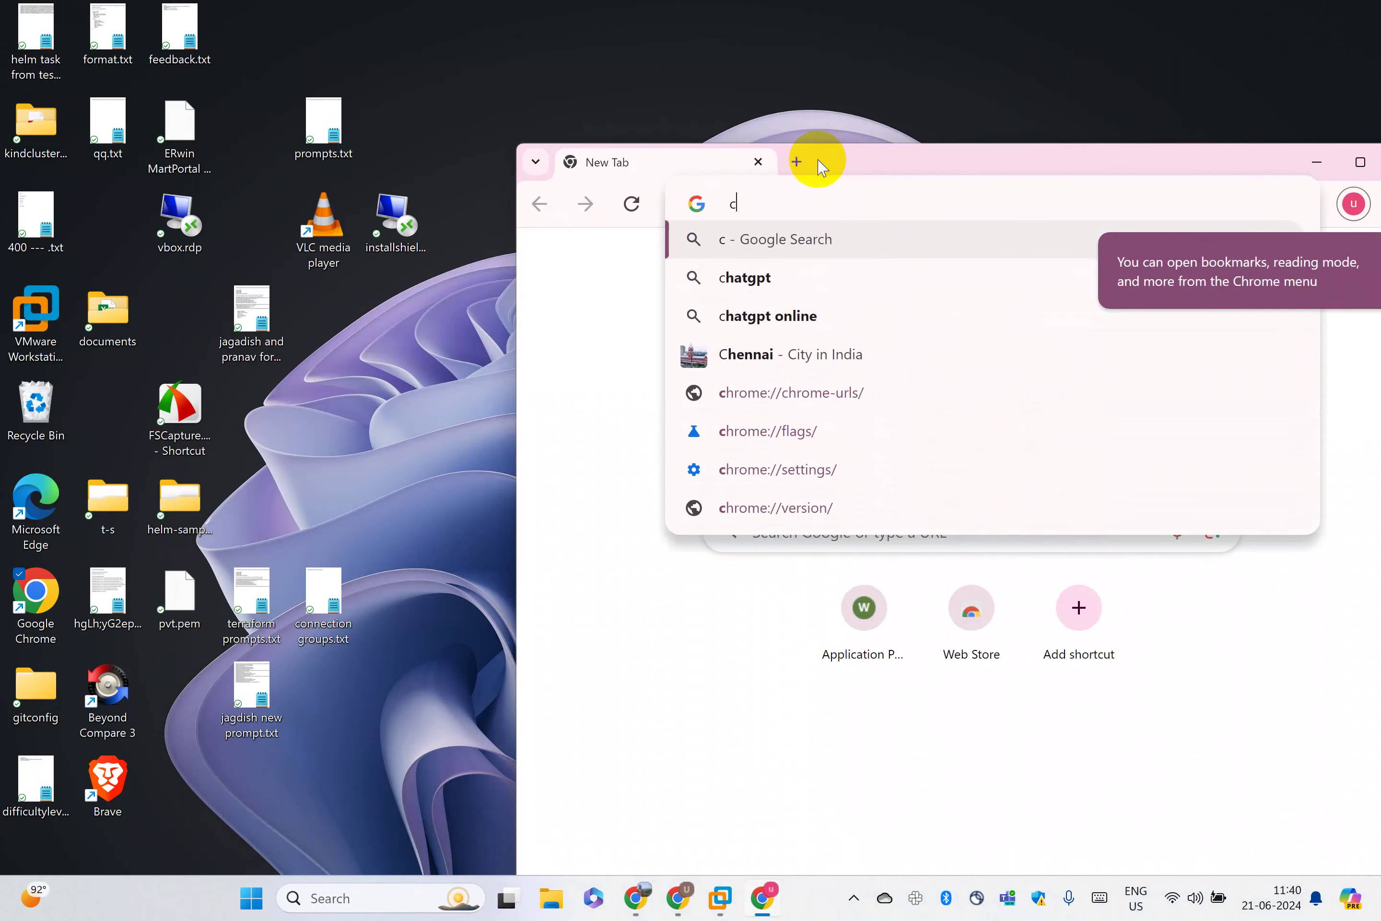
key(BackSpace)
text(osbox)
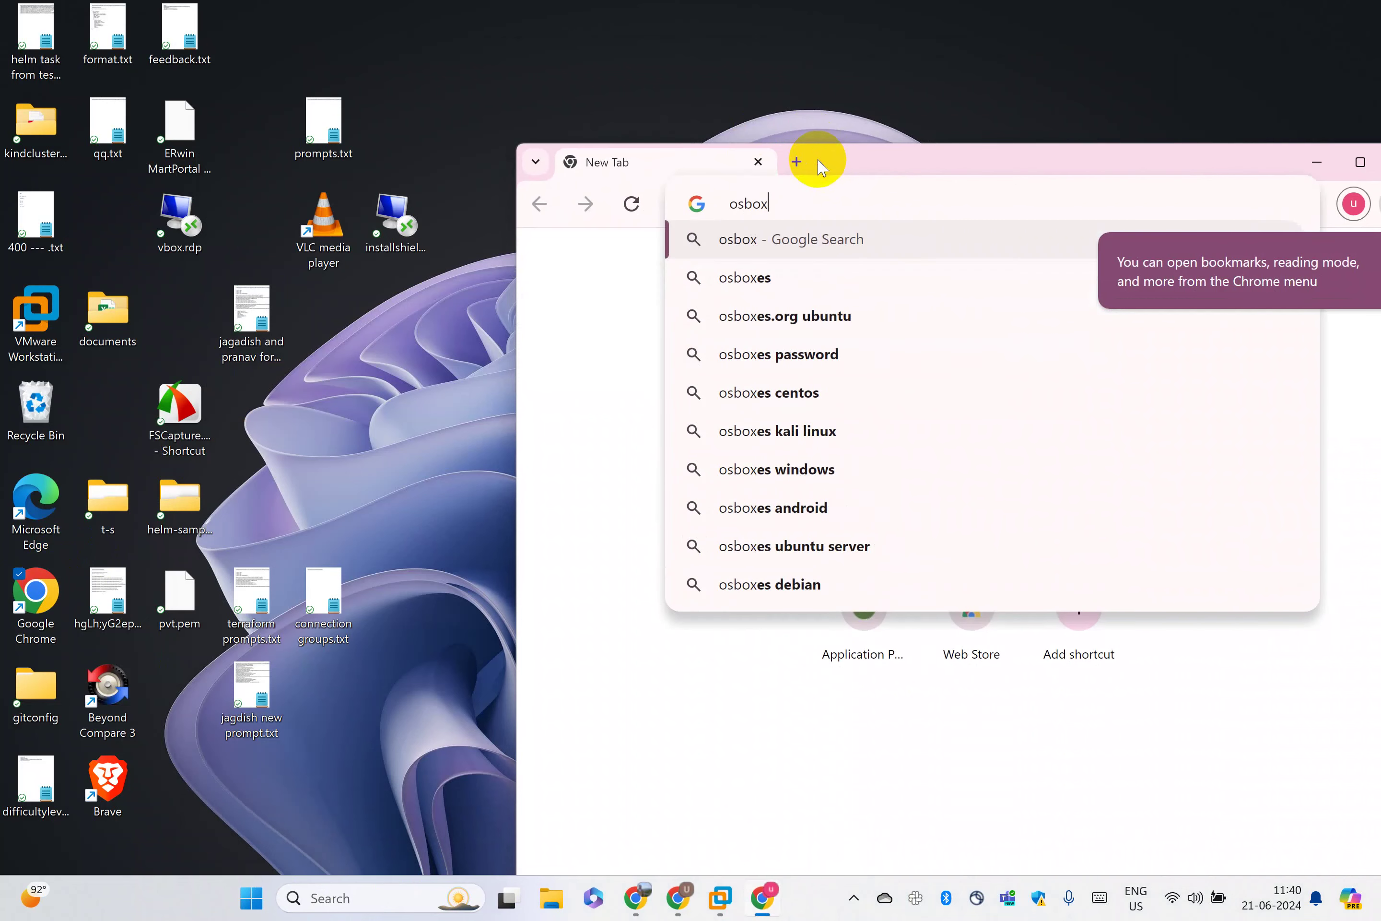
key(BackSpace)
key(BackSpace)
key(BackSpace)
key(BackSpace)
key(BackSpace)
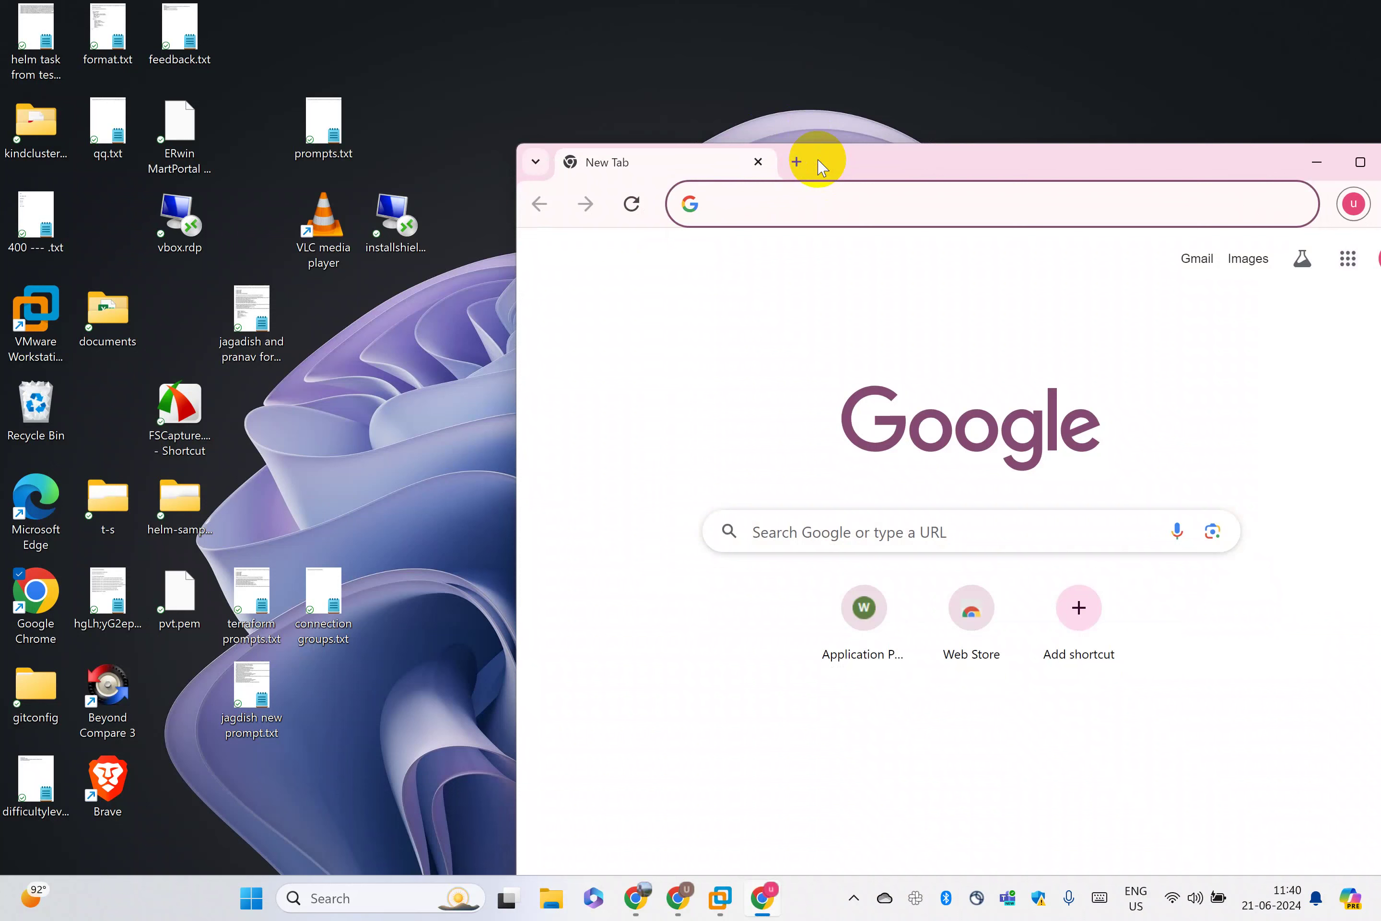
text(osboes.o)
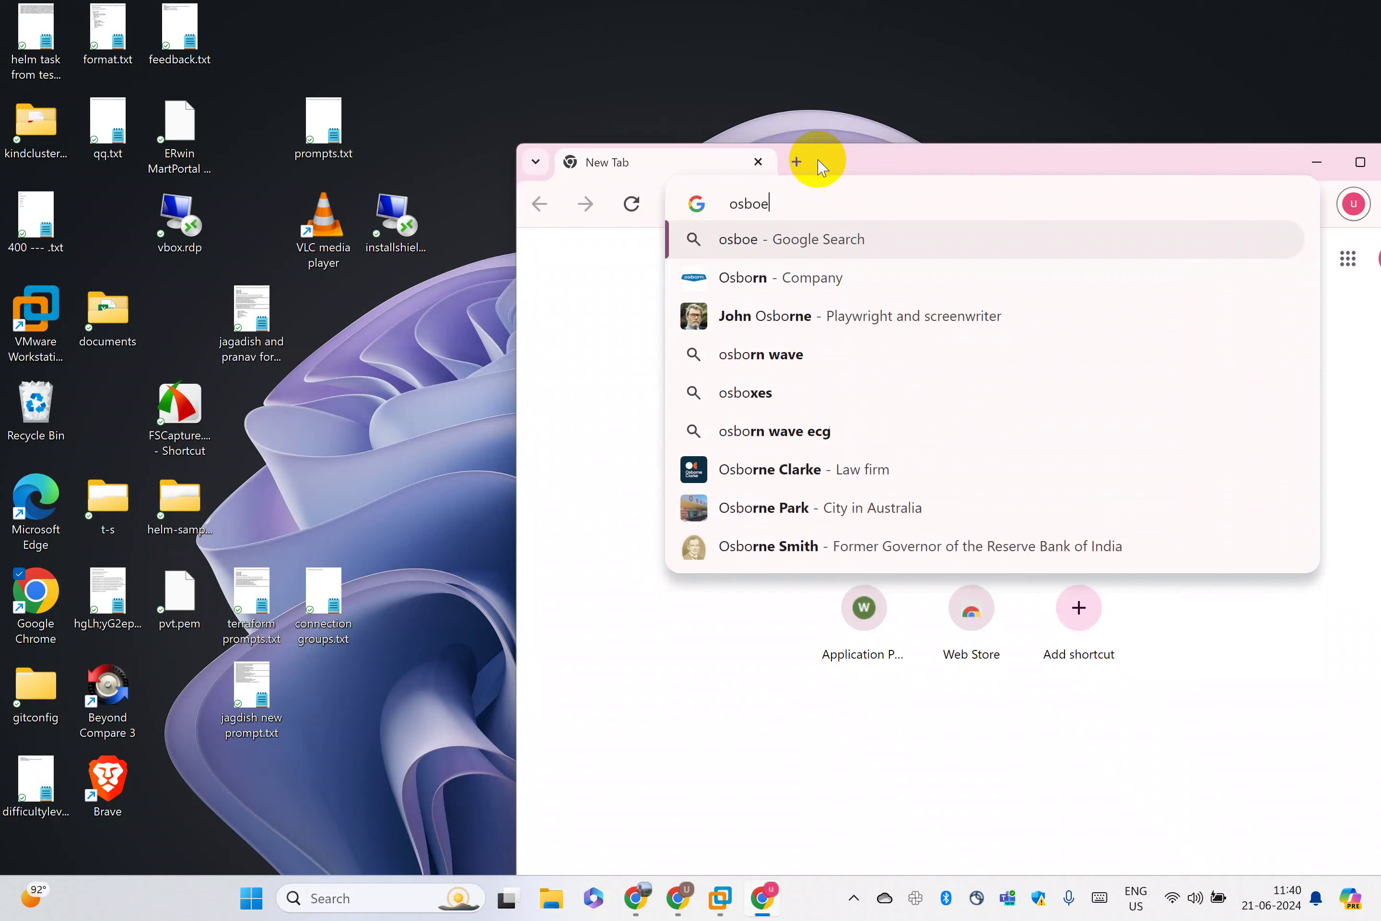
key(BackSpace)
key(BackSpace)
key(BackSpace)
key(BackSpace)
key(BackSpace)
key(BackSpace)
key(BackSpace)
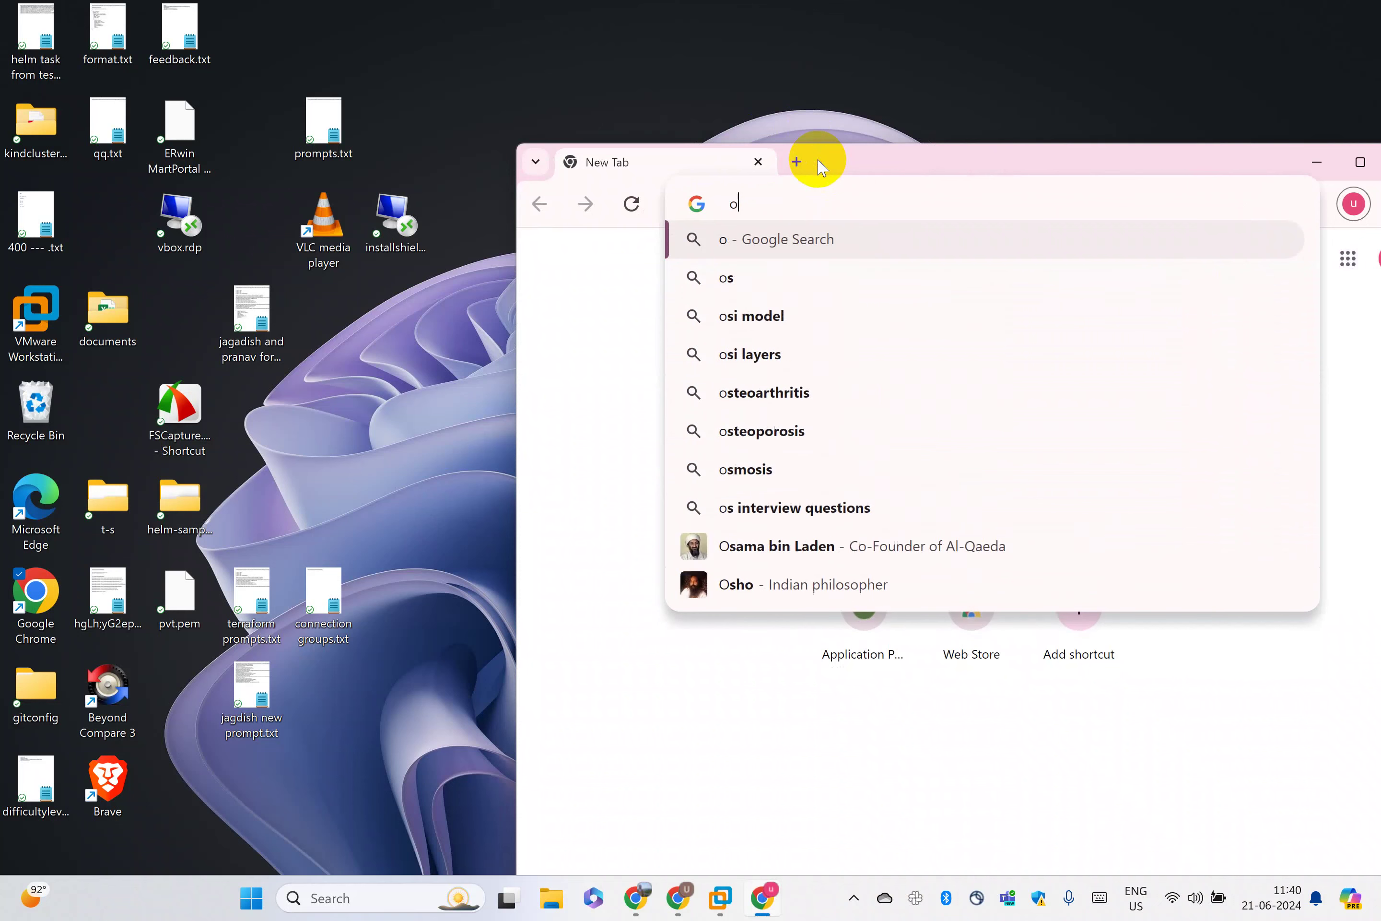
text(boses.ro)
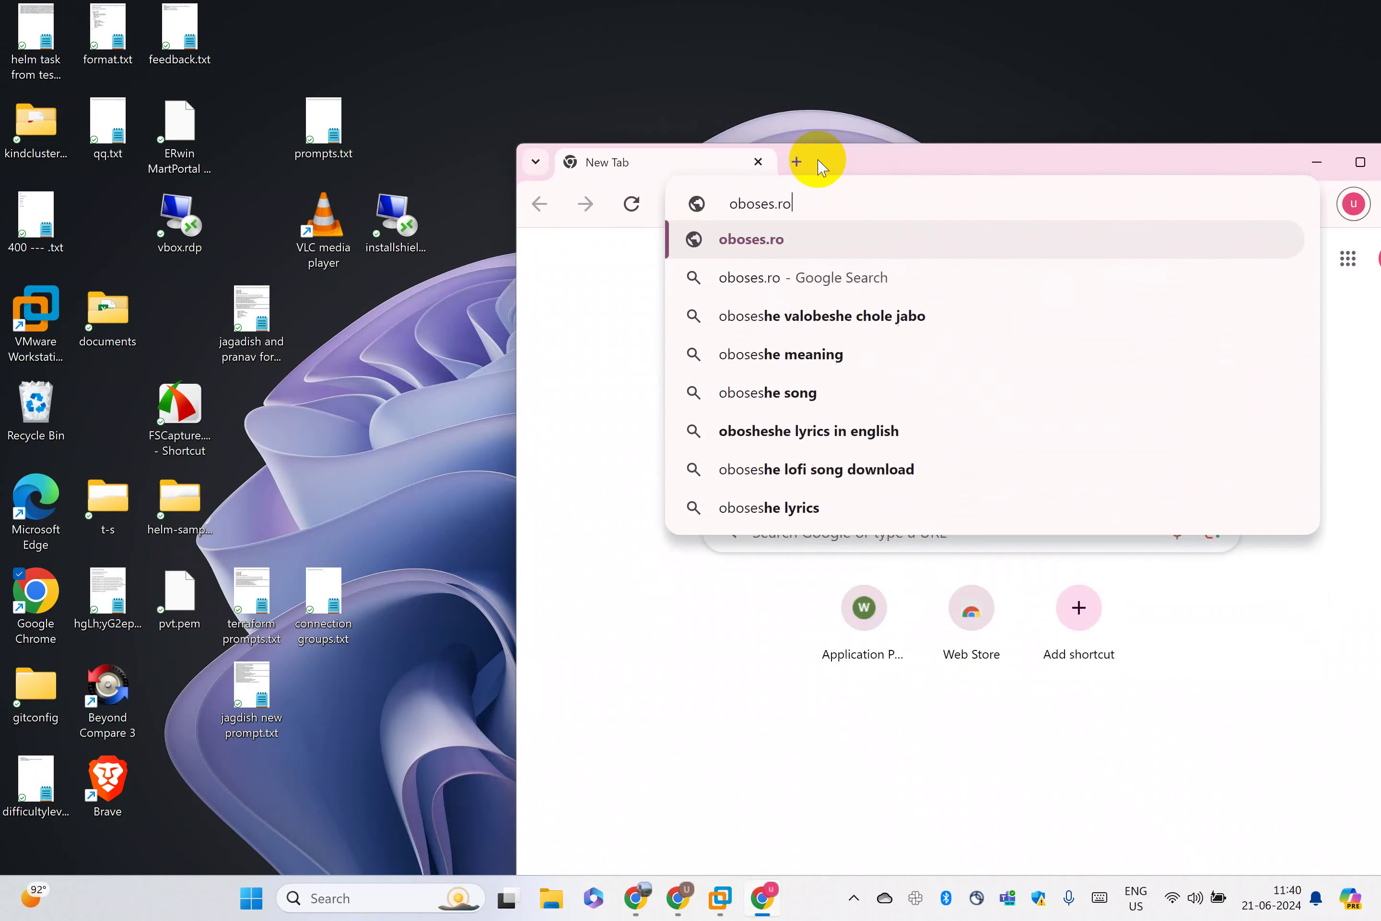
key(BackSpace)
key(BackSpace)
key(BackSpace)
key(BackSpace)
key(BackSpace)
key(BackSpace)
text(xe)
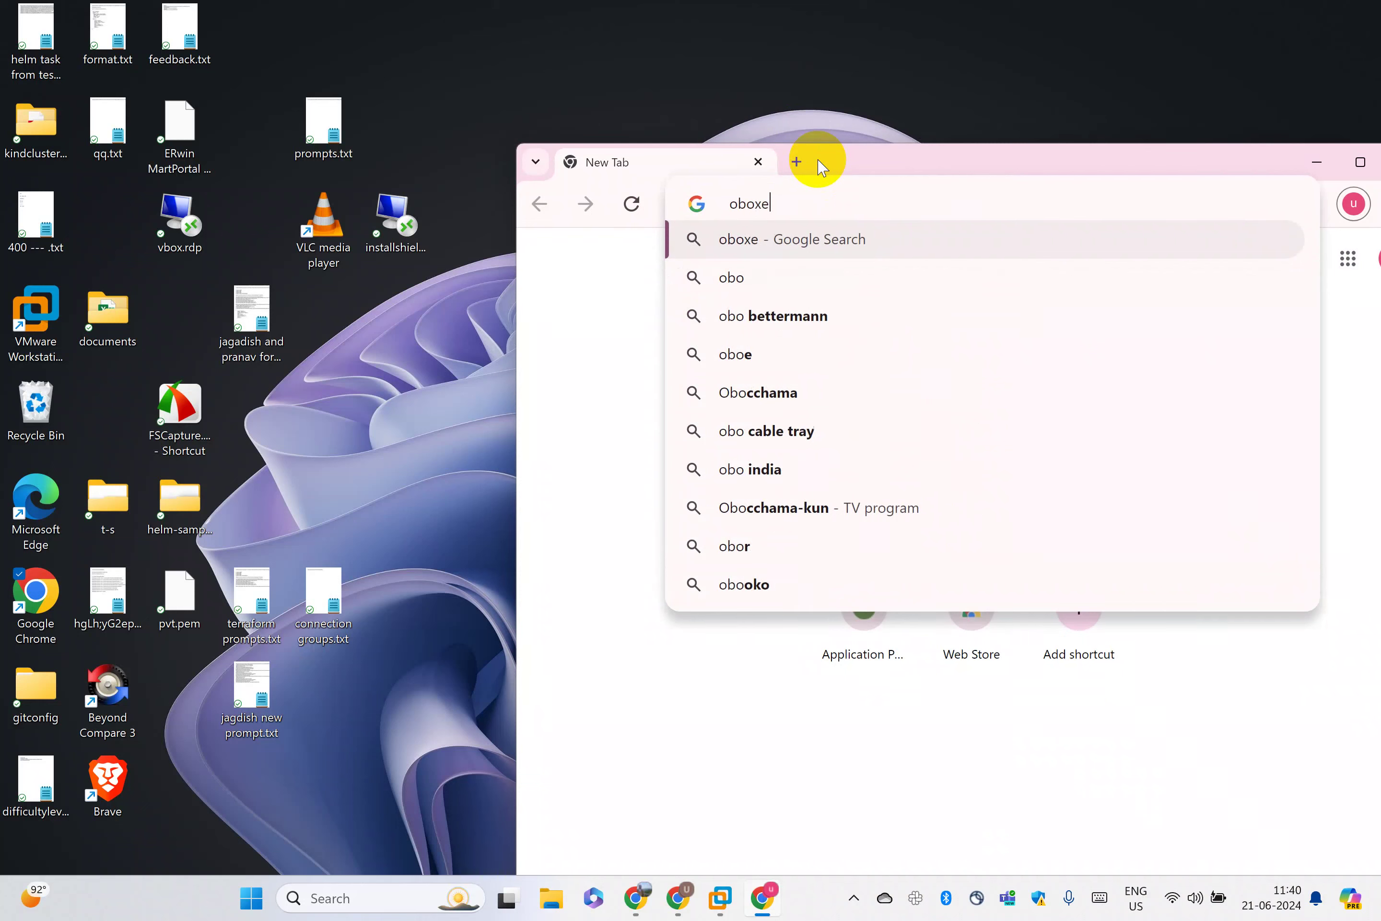
text(s.org)
key(Return)
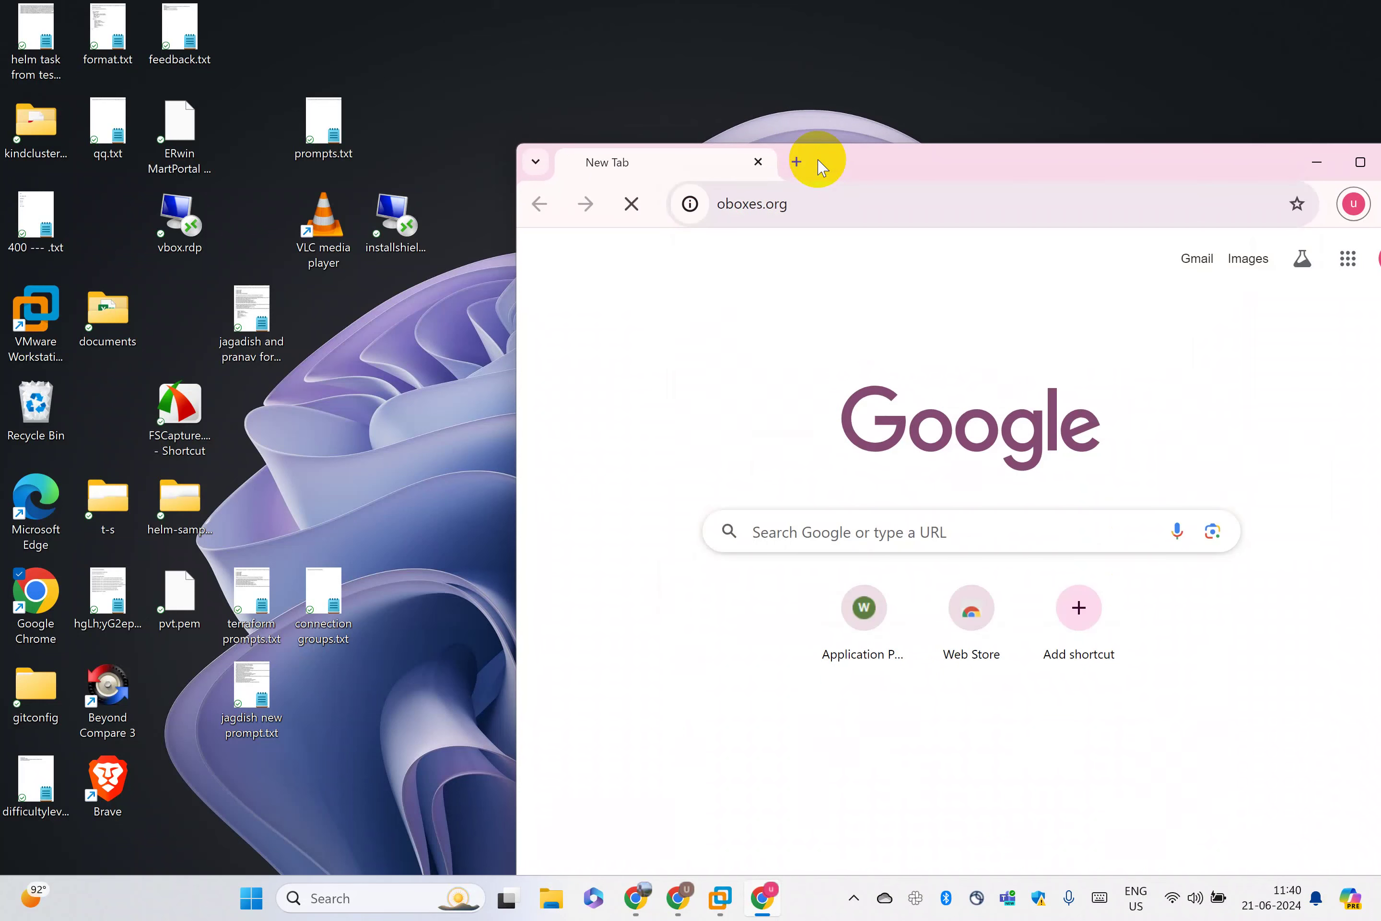
Correct the address to osboxes.org and load the site
drag(832, 163, 769, 129)
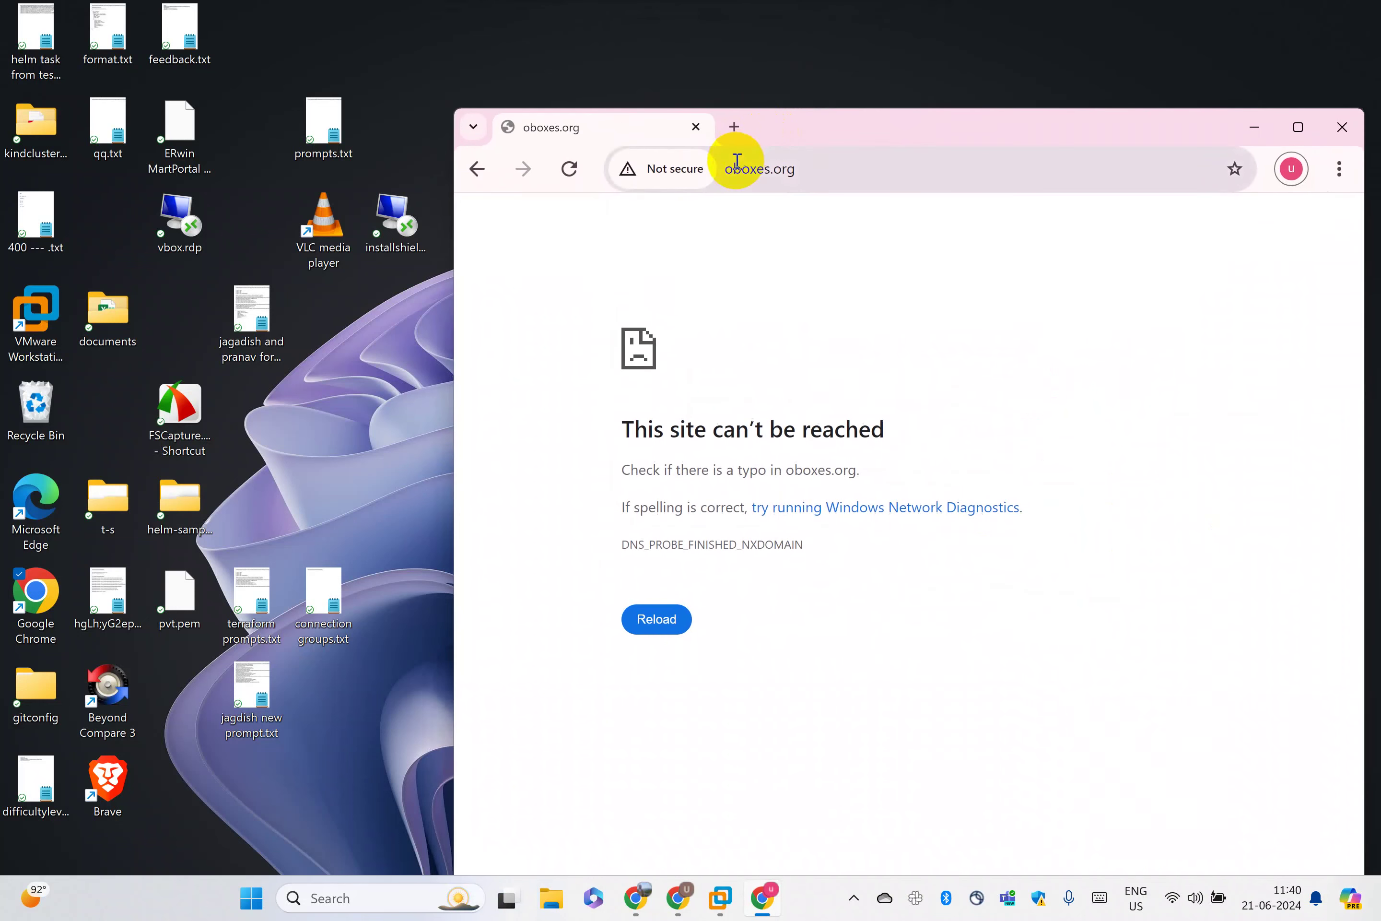
click(737, 168)
click(661, 170)
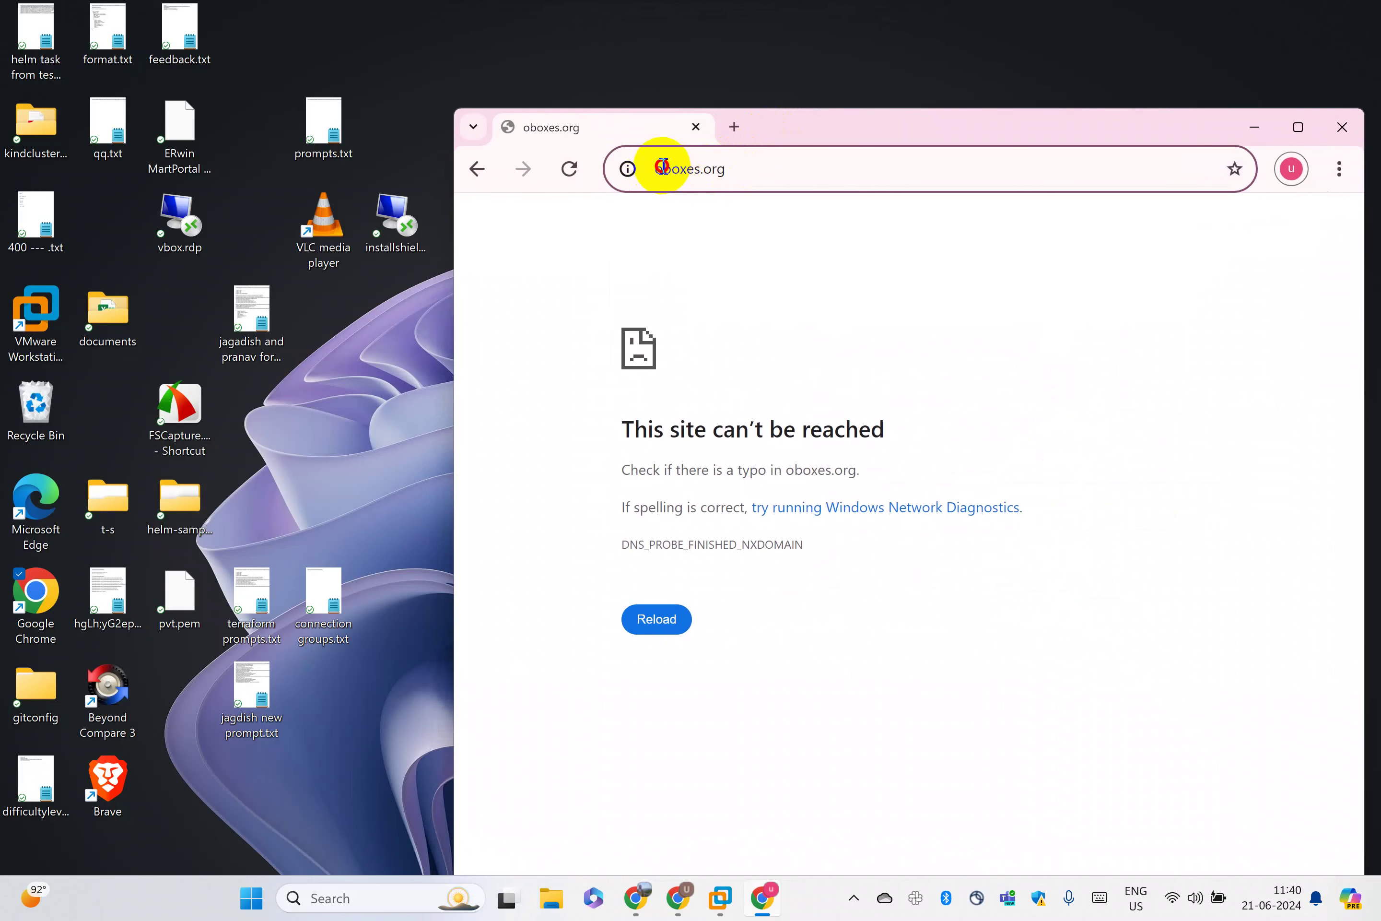
text(s)
key(Return)
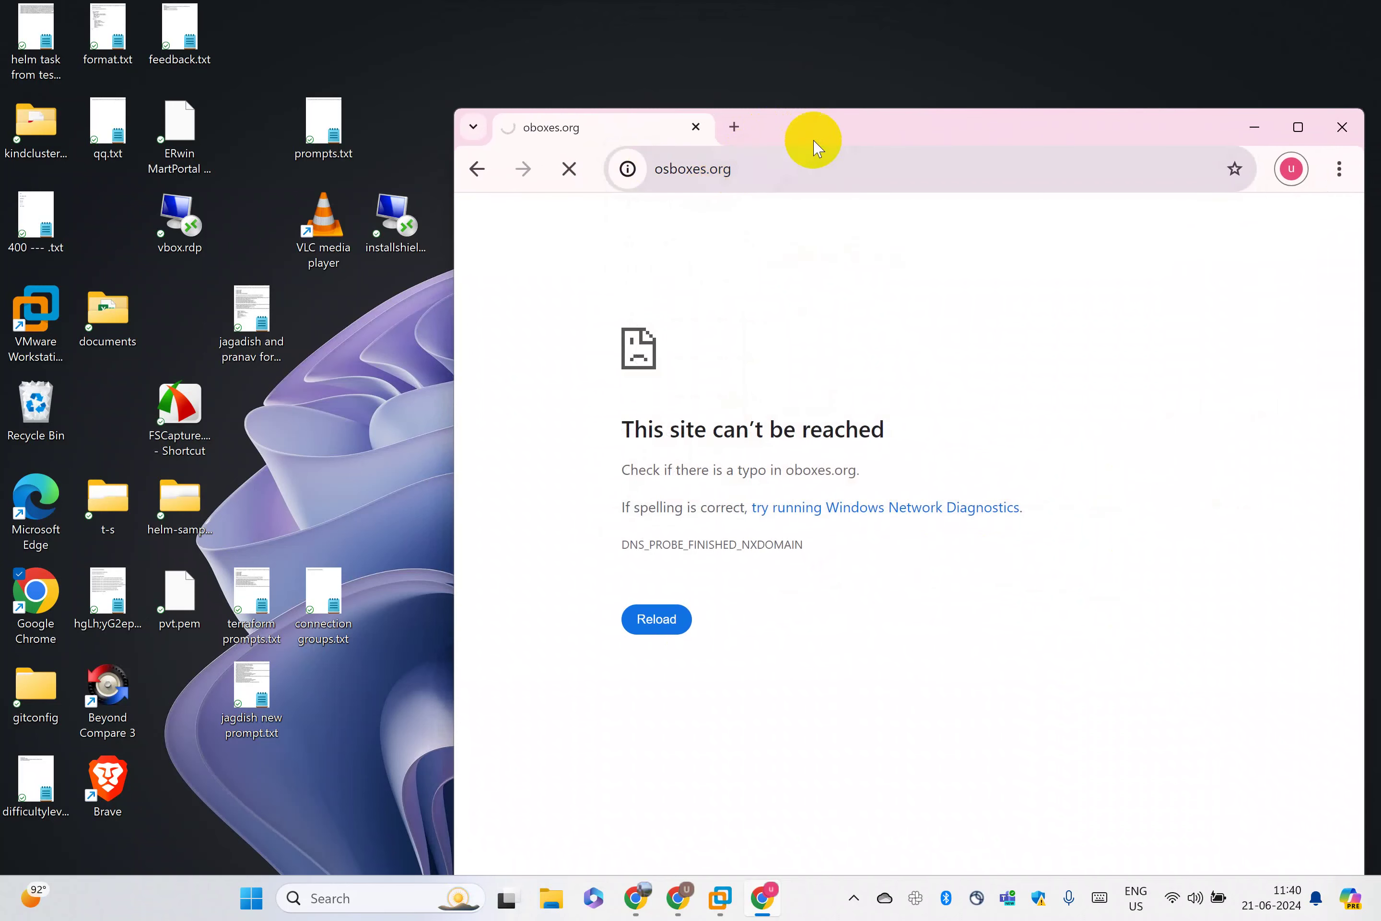
Maximize Chrome, close the Donate popup, go to VMware Images and dismiss the ad
drag(813, 138, 699, 92)
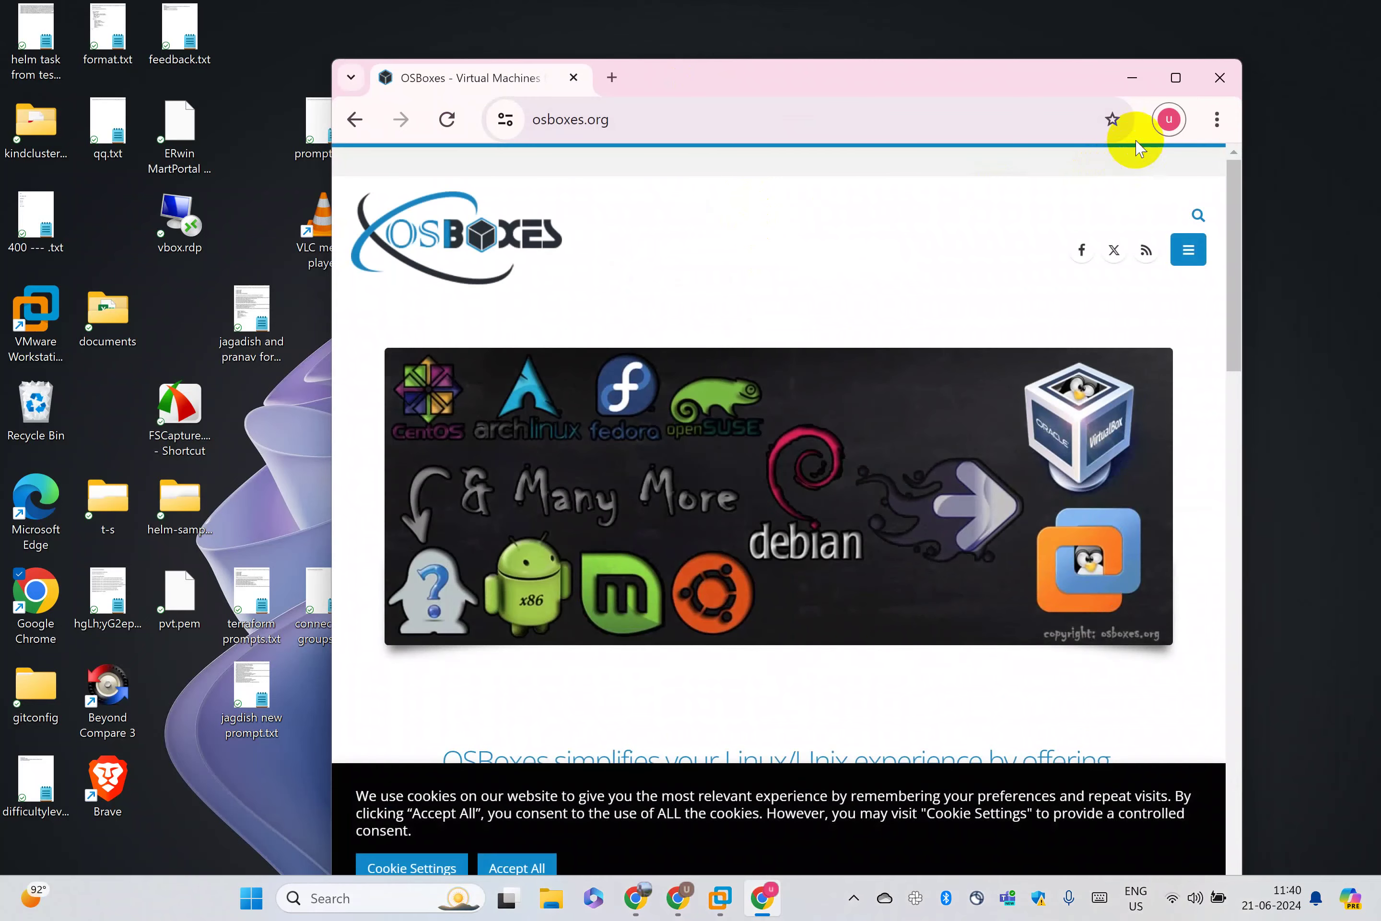
click(1182, 80)
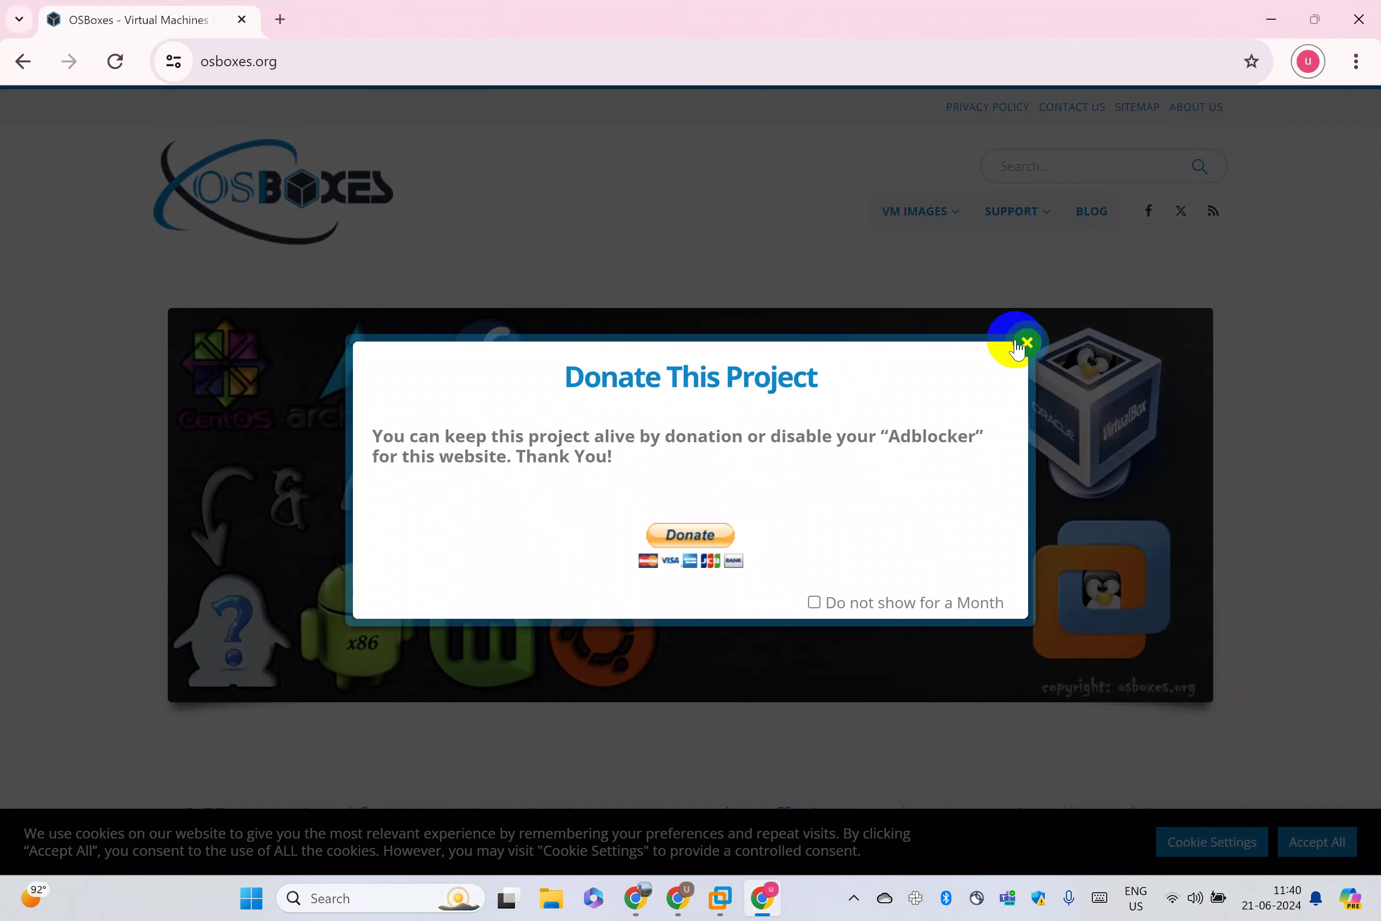
click(1026, 342)
mouse_move(931, 218)
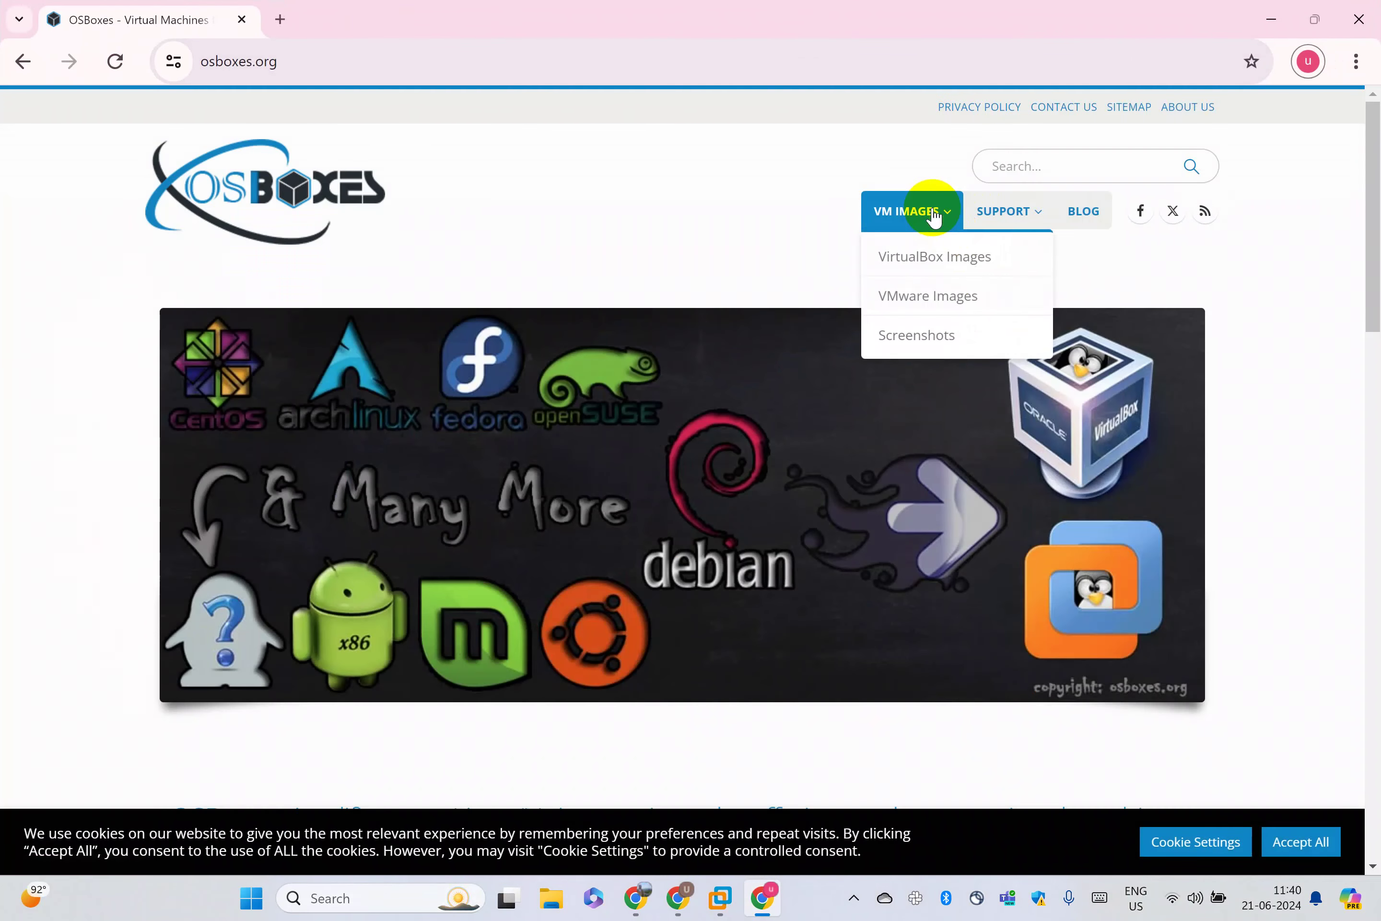
click(913, 304)
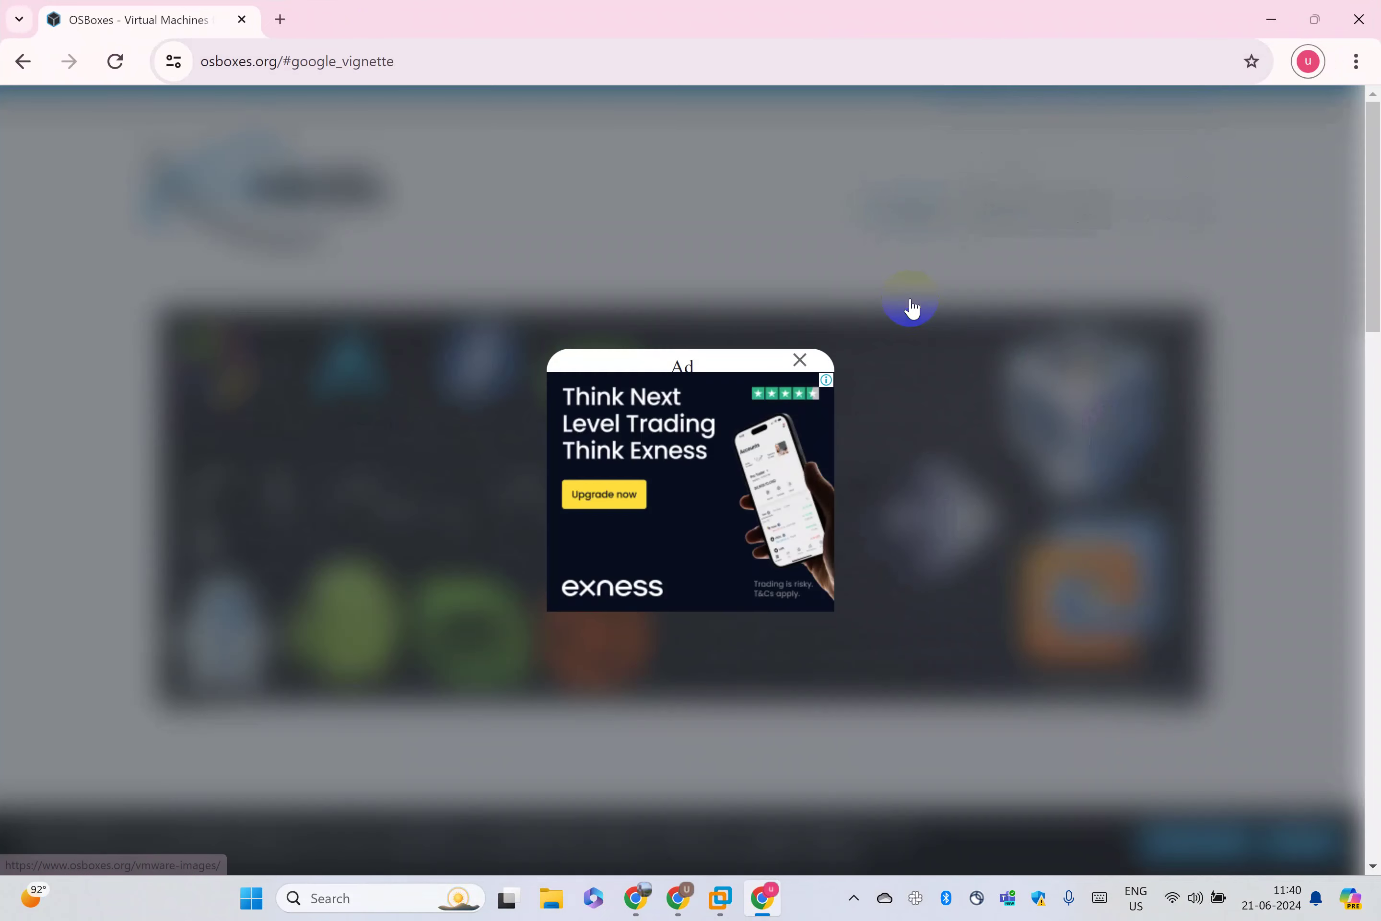
click(799, 359)
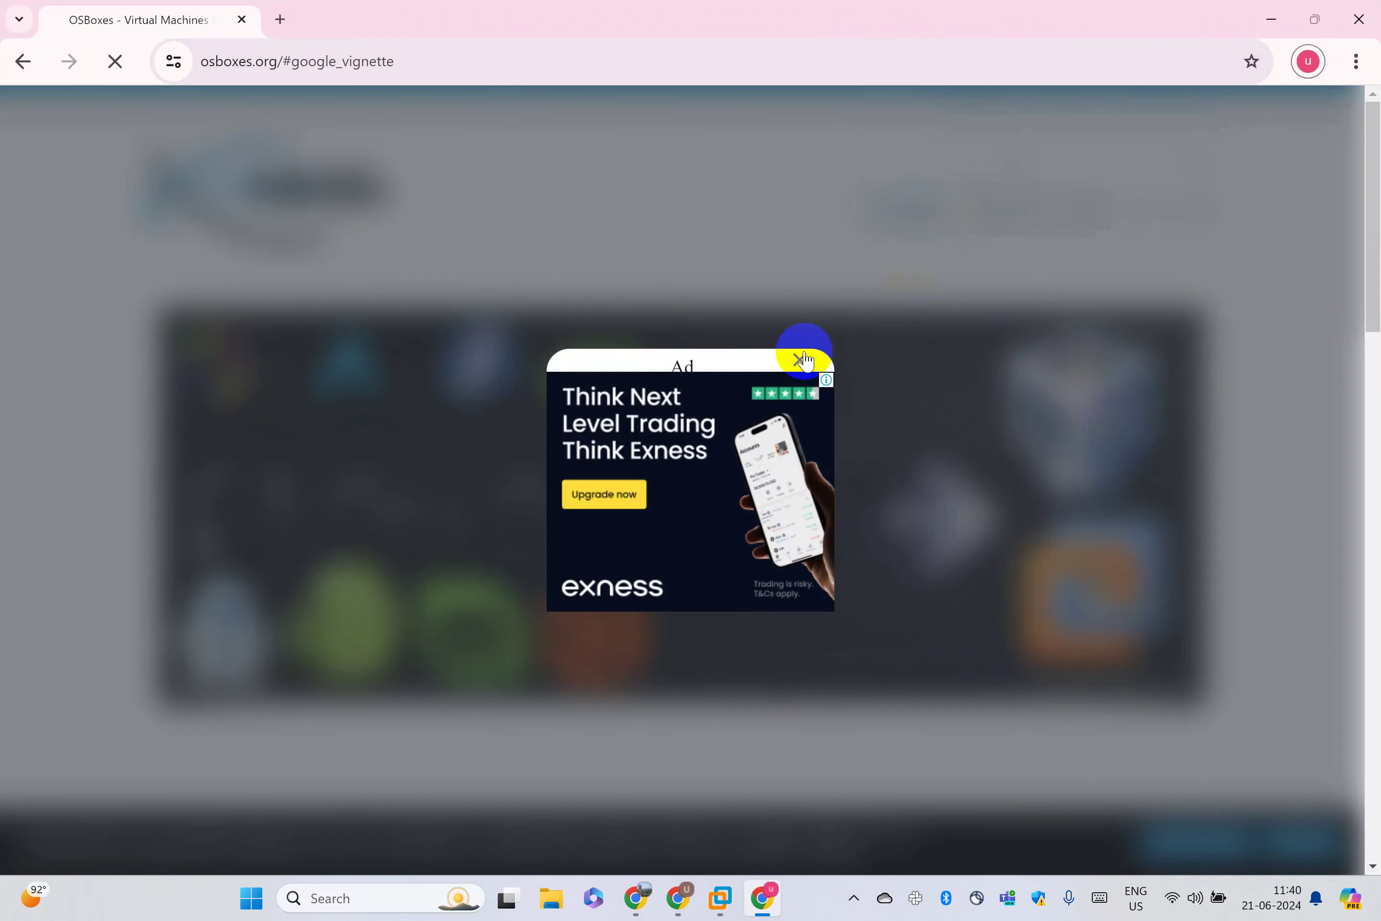
Scroll the VMware Images list down to the Ubuntu entries, then close Chrome
scroll(921, 277, down, 15)
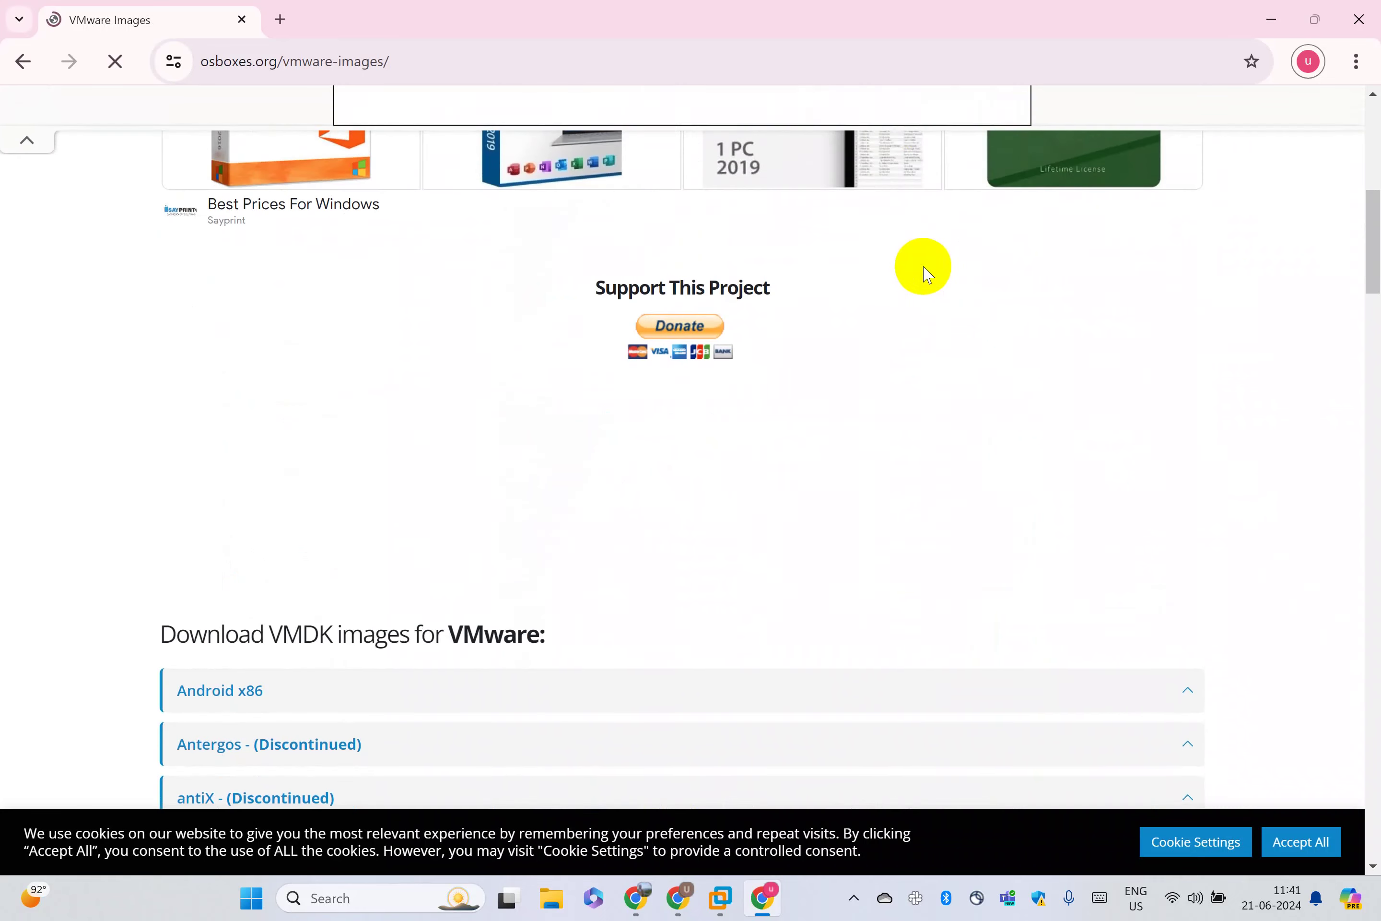
scroll(304, 503, down, 5)
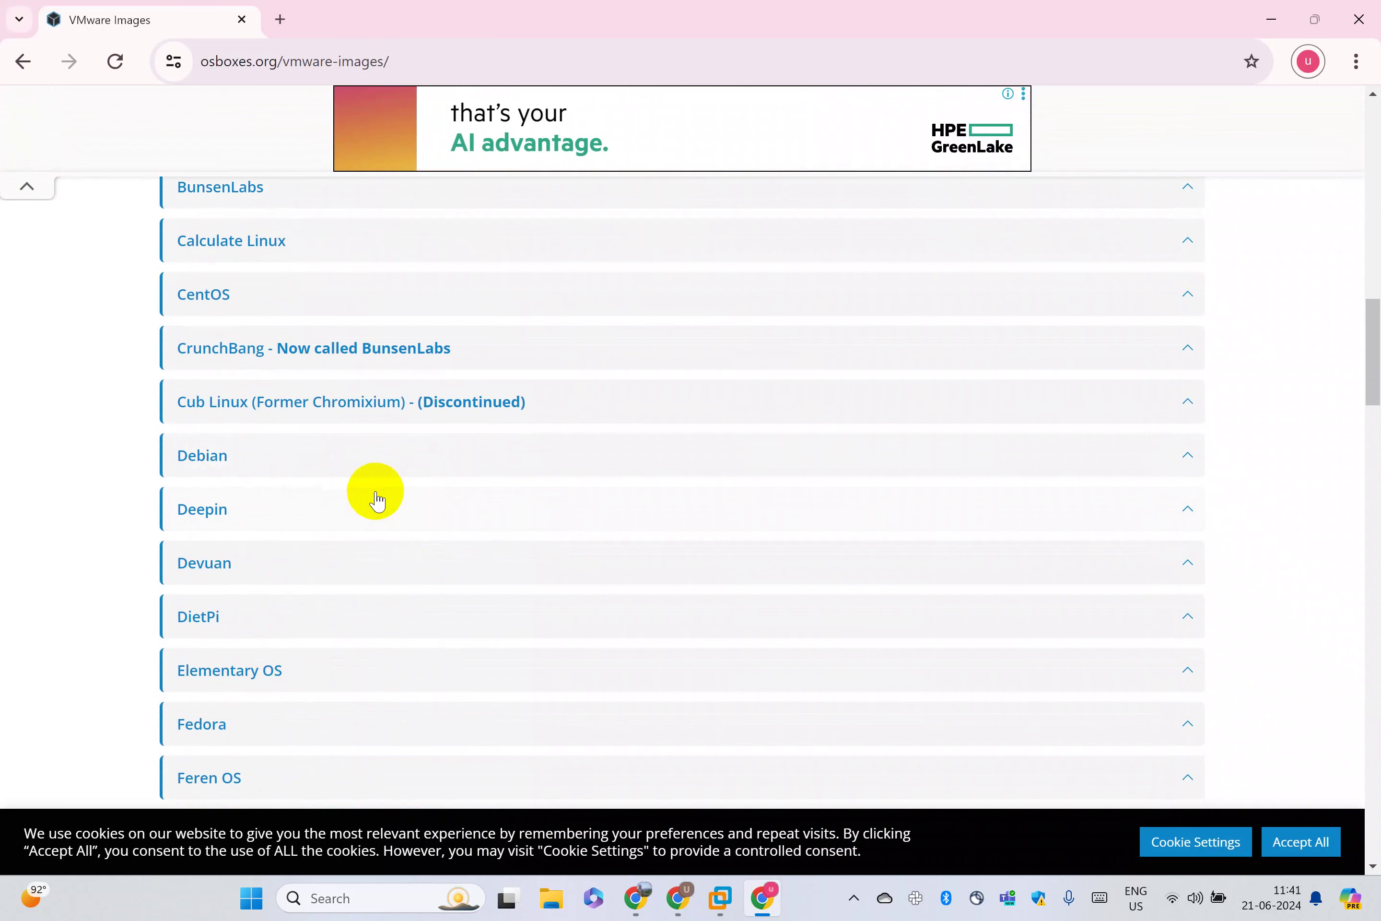
scroll(359, 493, down, 2)
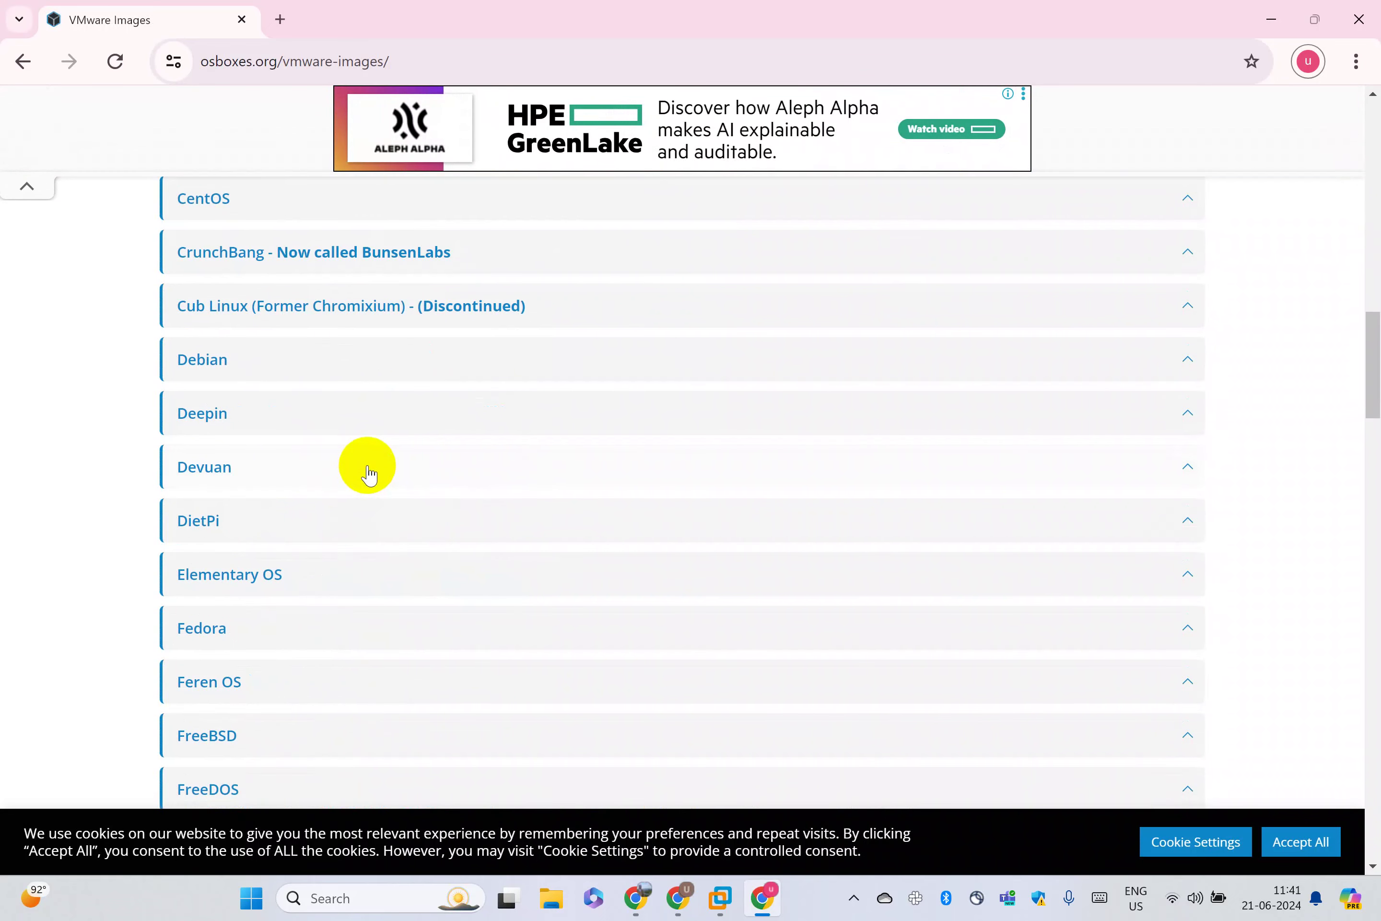
scroll(368, 470, down, 3)
scroll(361, 478, down, 5)
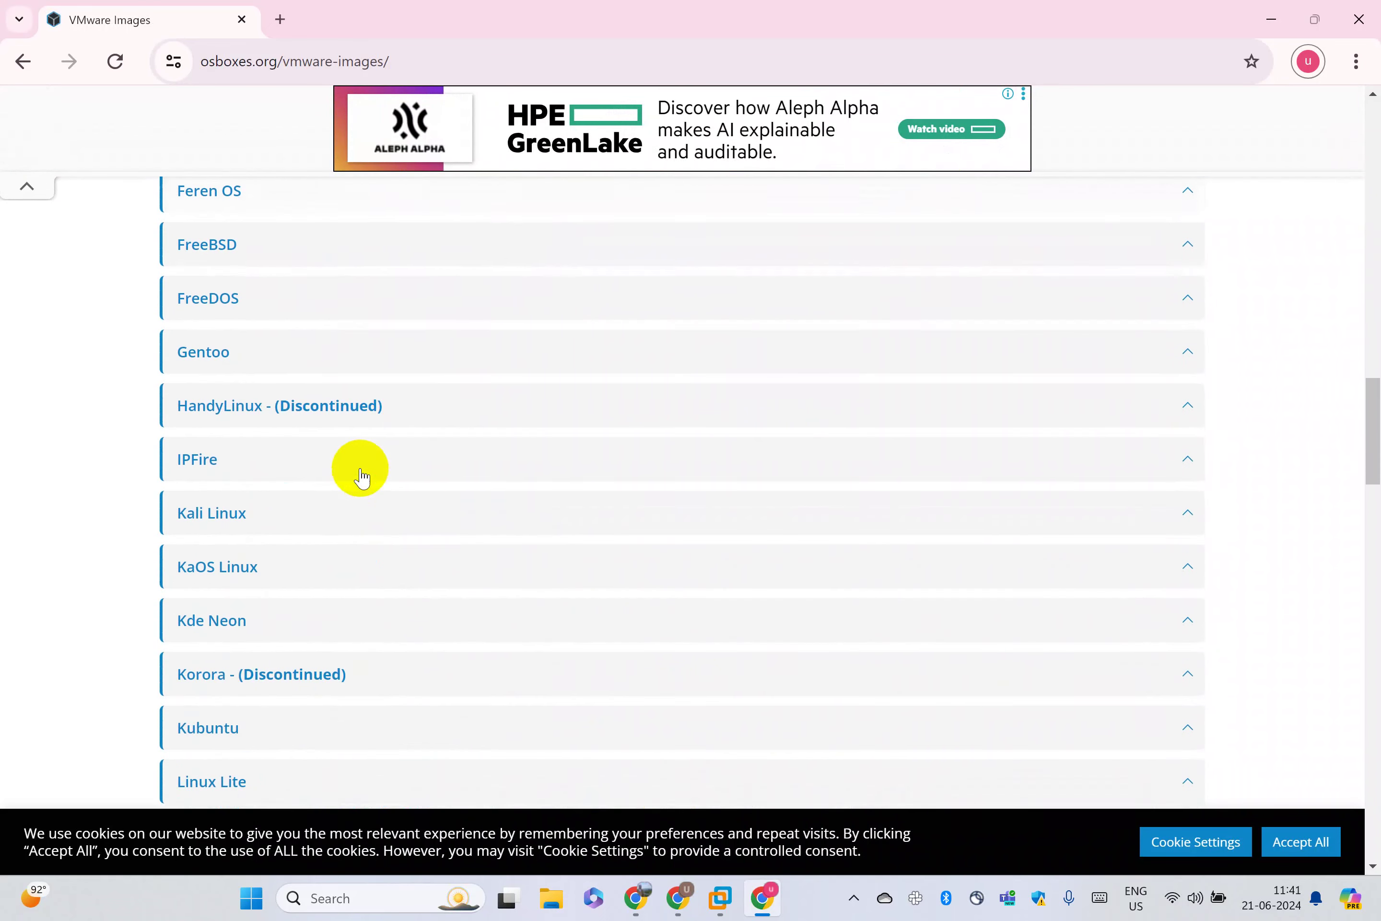
scroll(361, 477, down, 19)
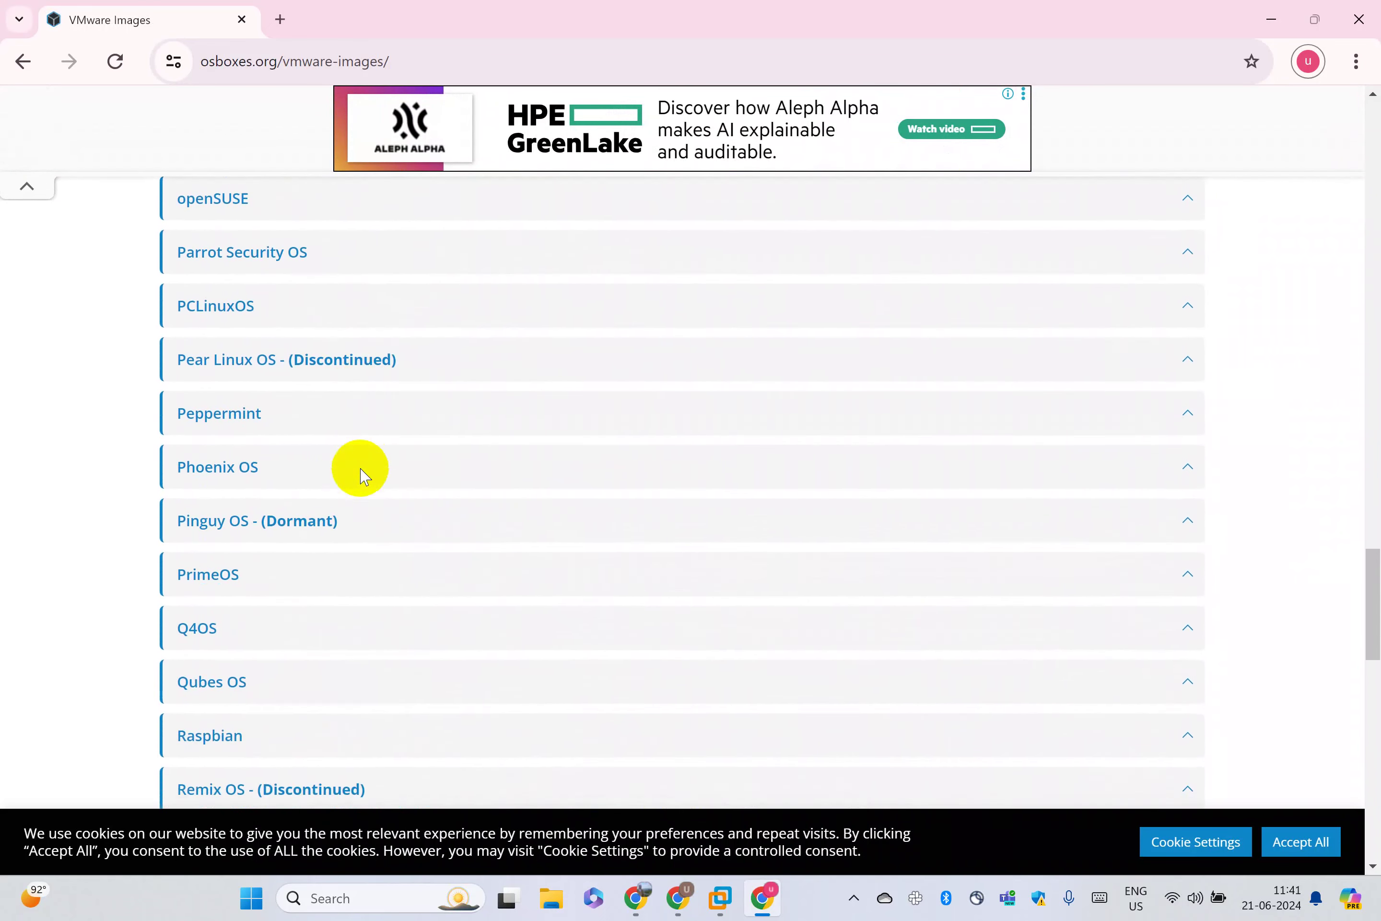
scroll(364, 475, down, 13)
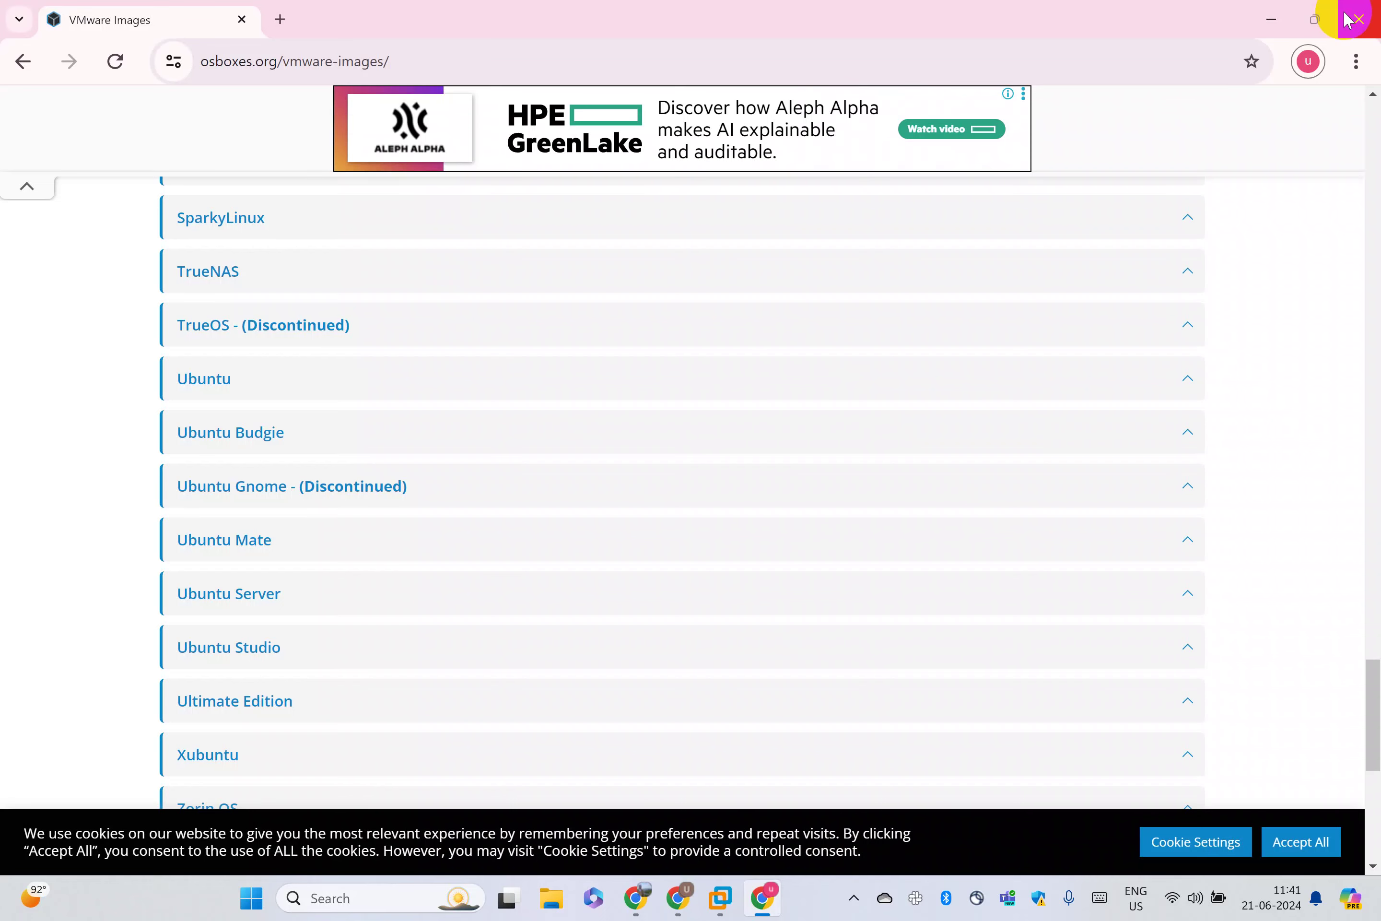
click(1348, 19)
Try powering on UbuntuDesktop, choose Remove in the error dialog, then restore the window size
click(45, 313)
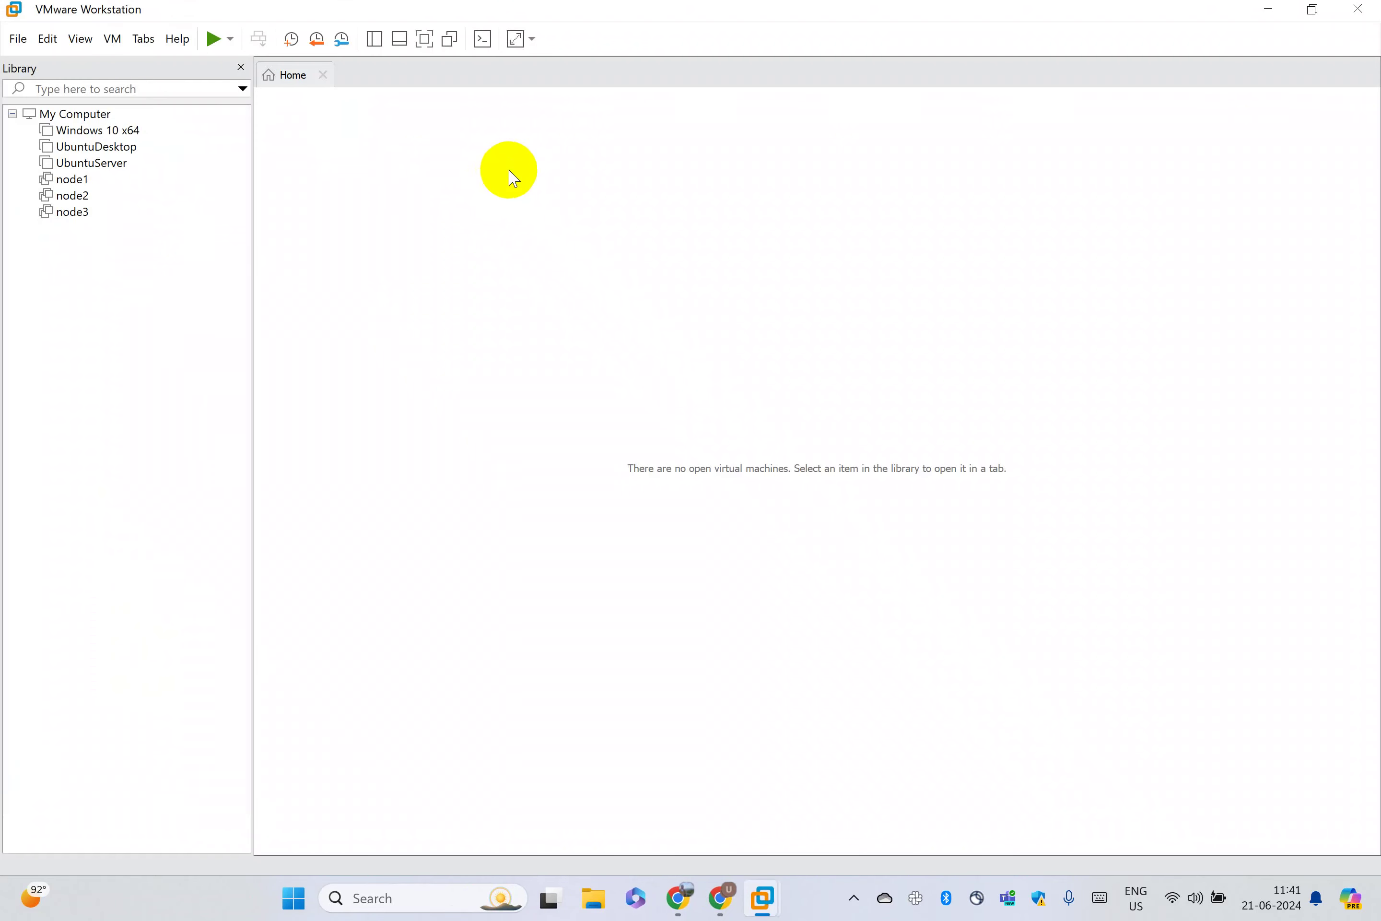
click(116, 147)
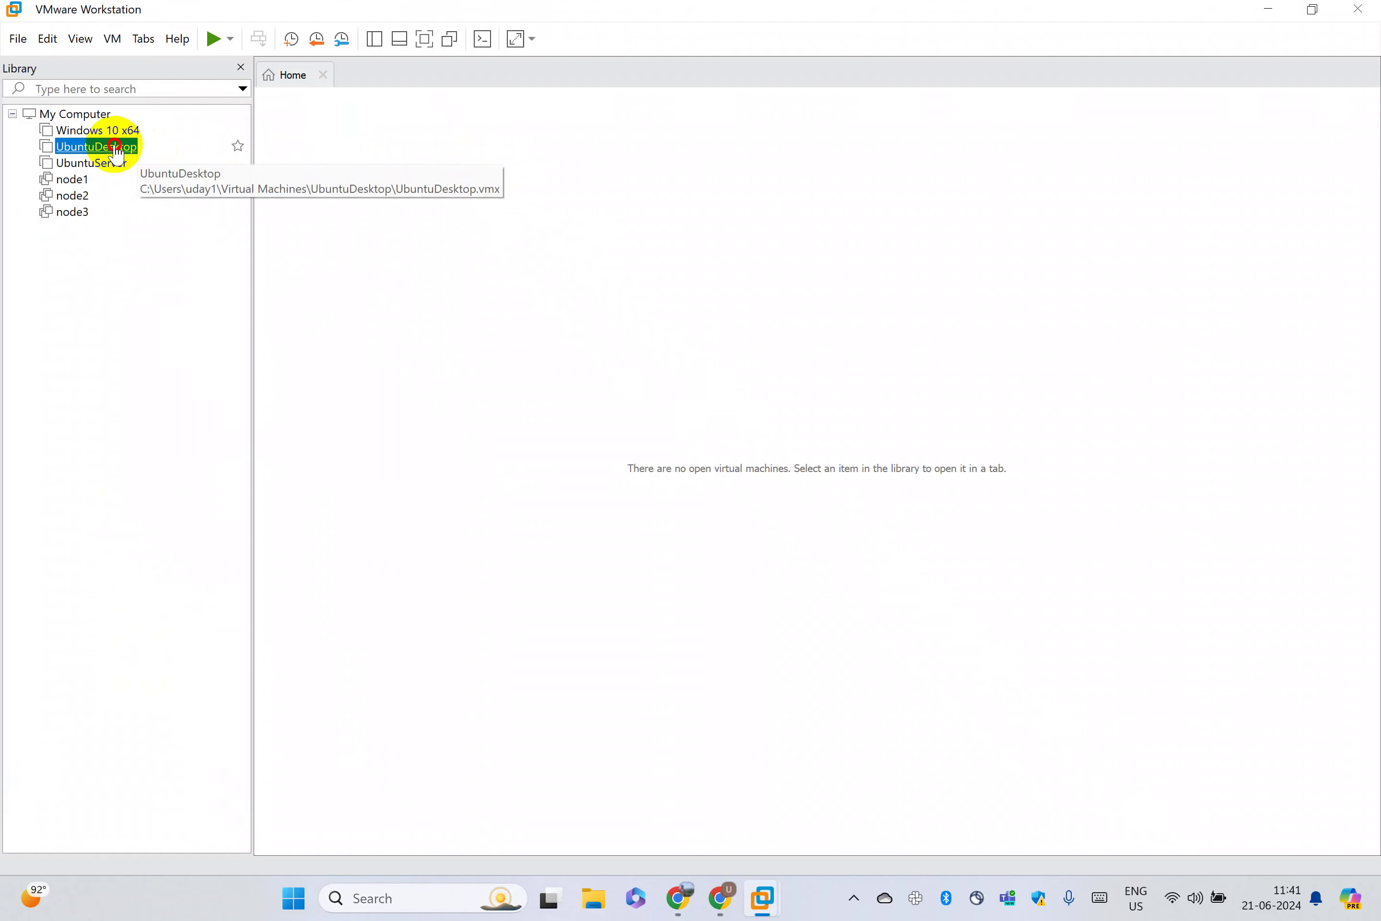
click(213, 38)
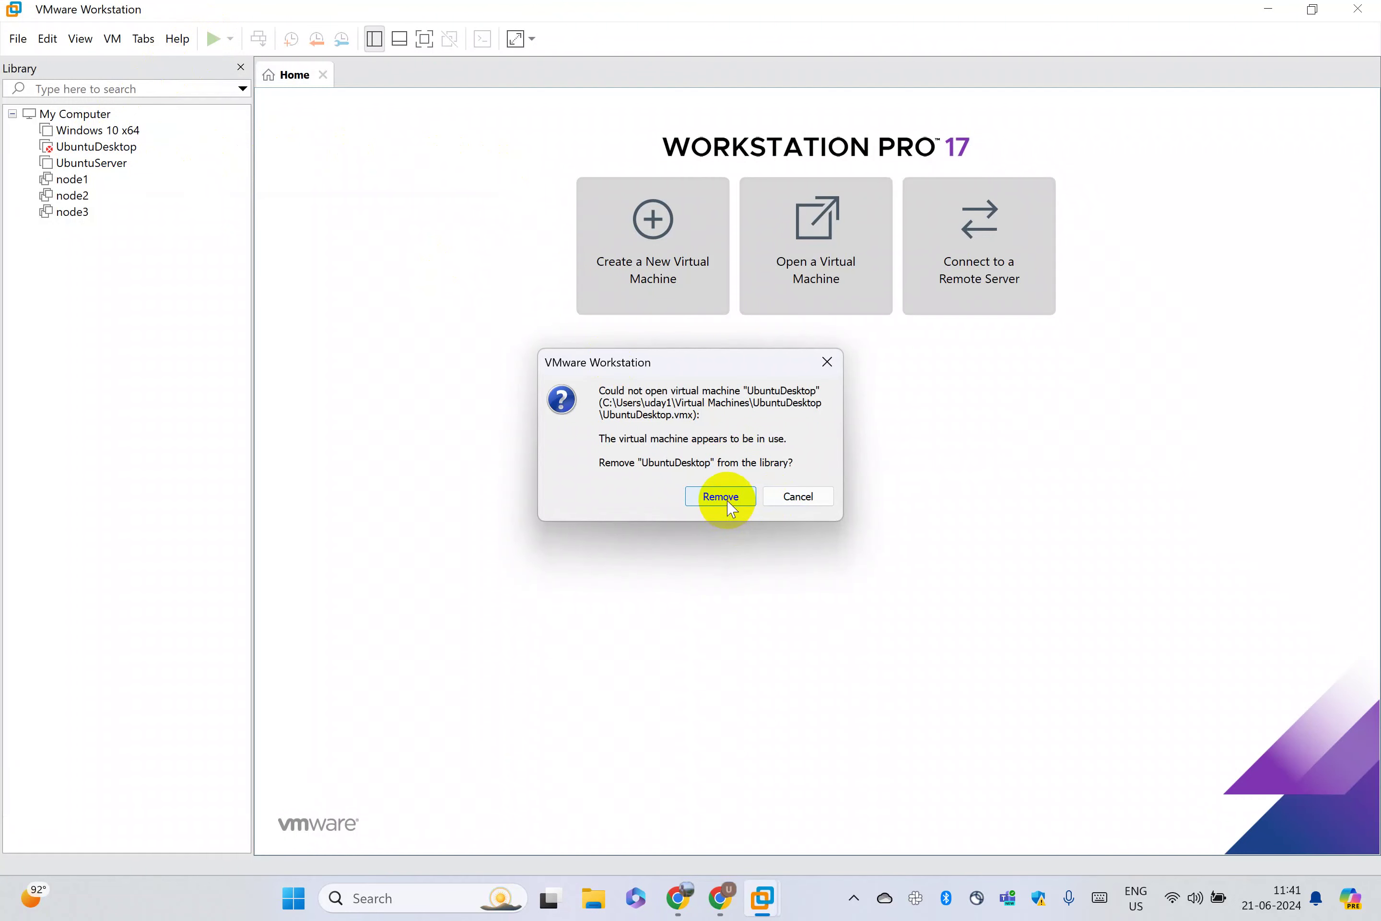
click(729, 499)
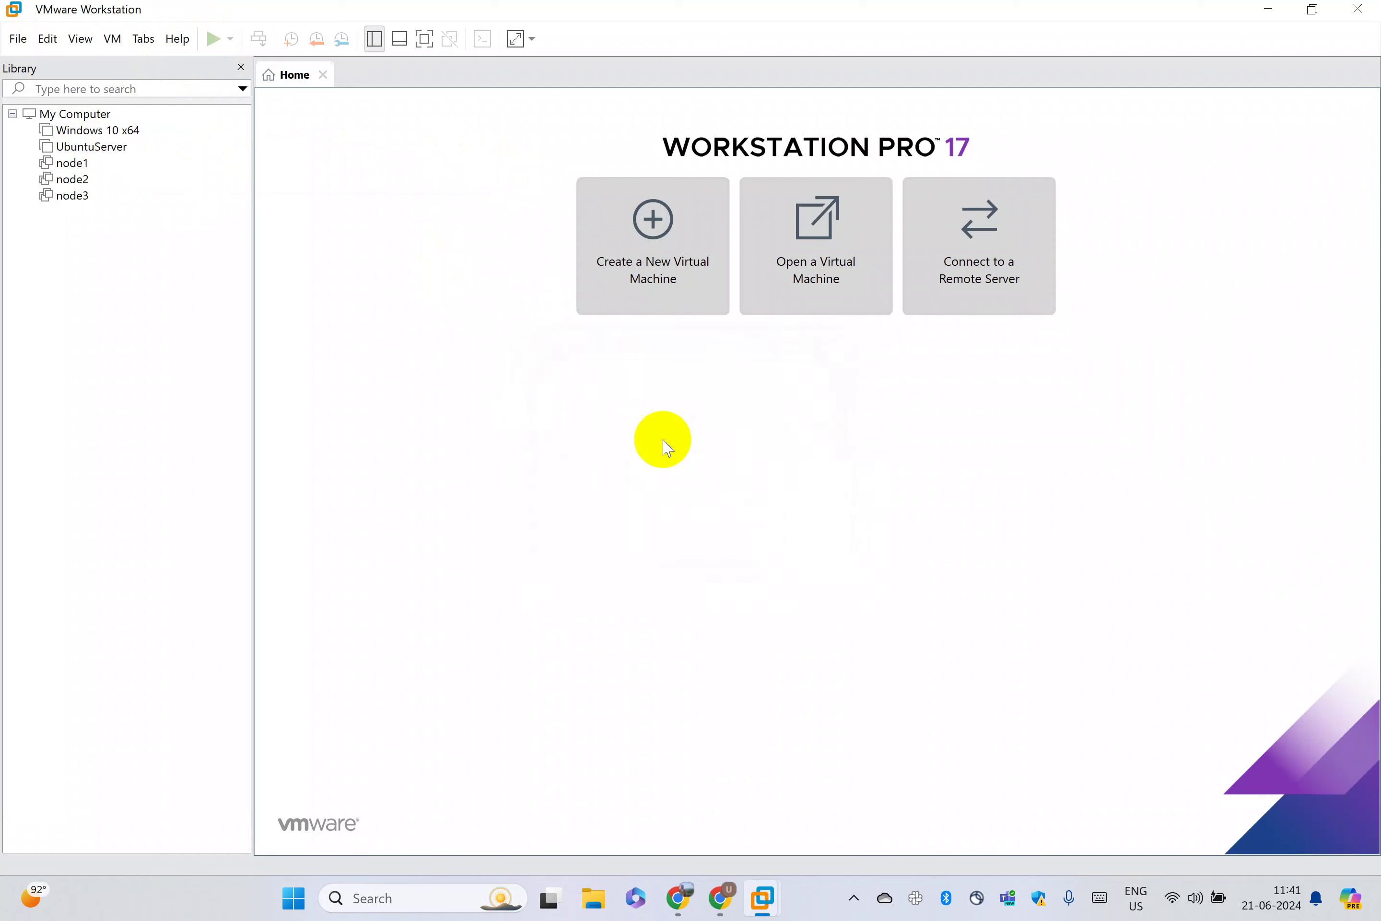
drag(287, 6, 526, 81)
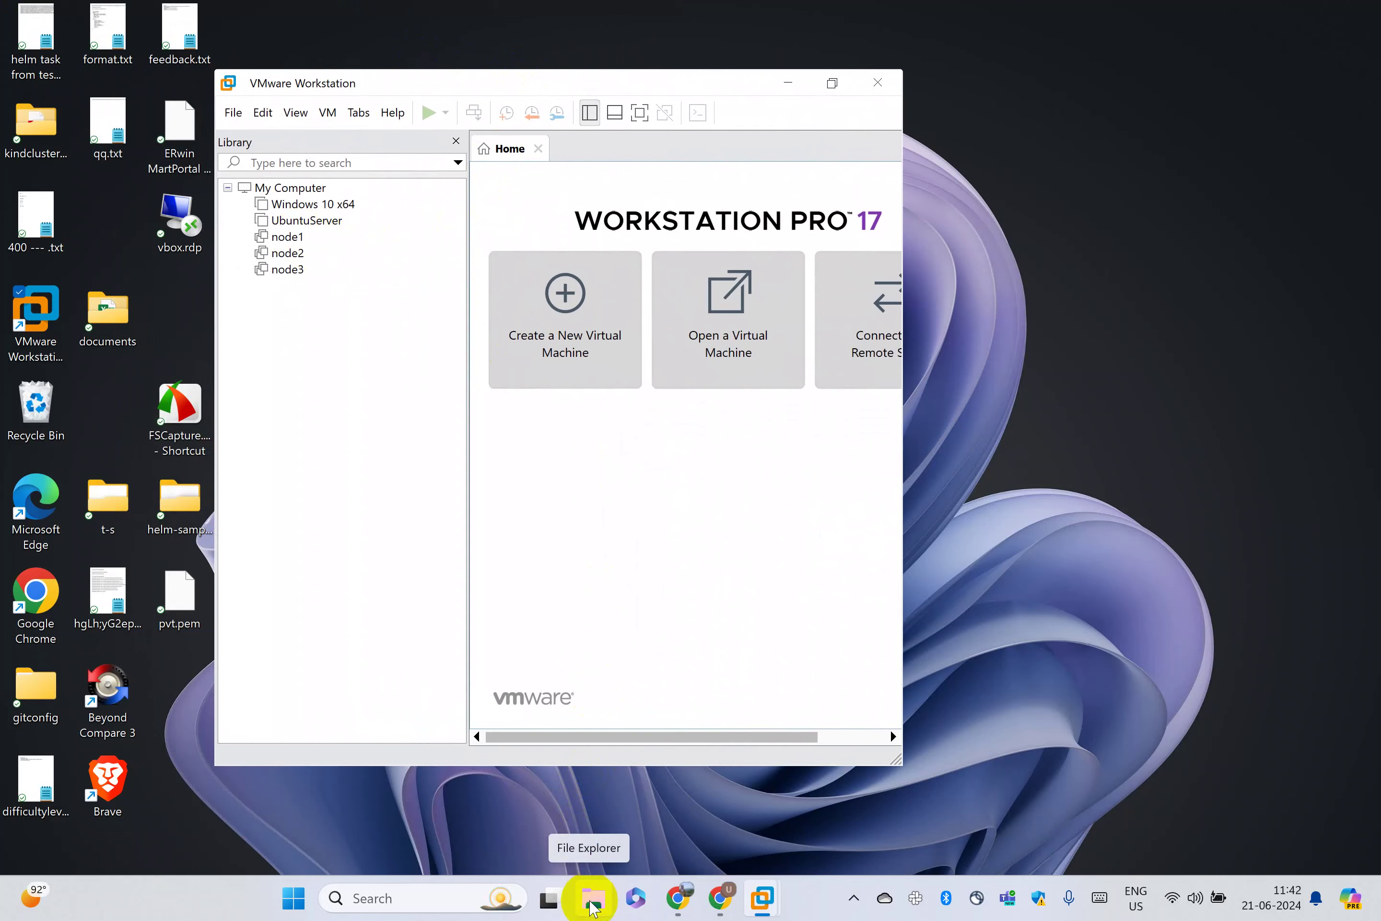
Navigate File Explorer to C: > Users > user folder > Virtual Machines > UbuntuDesktop
click(592, 904)
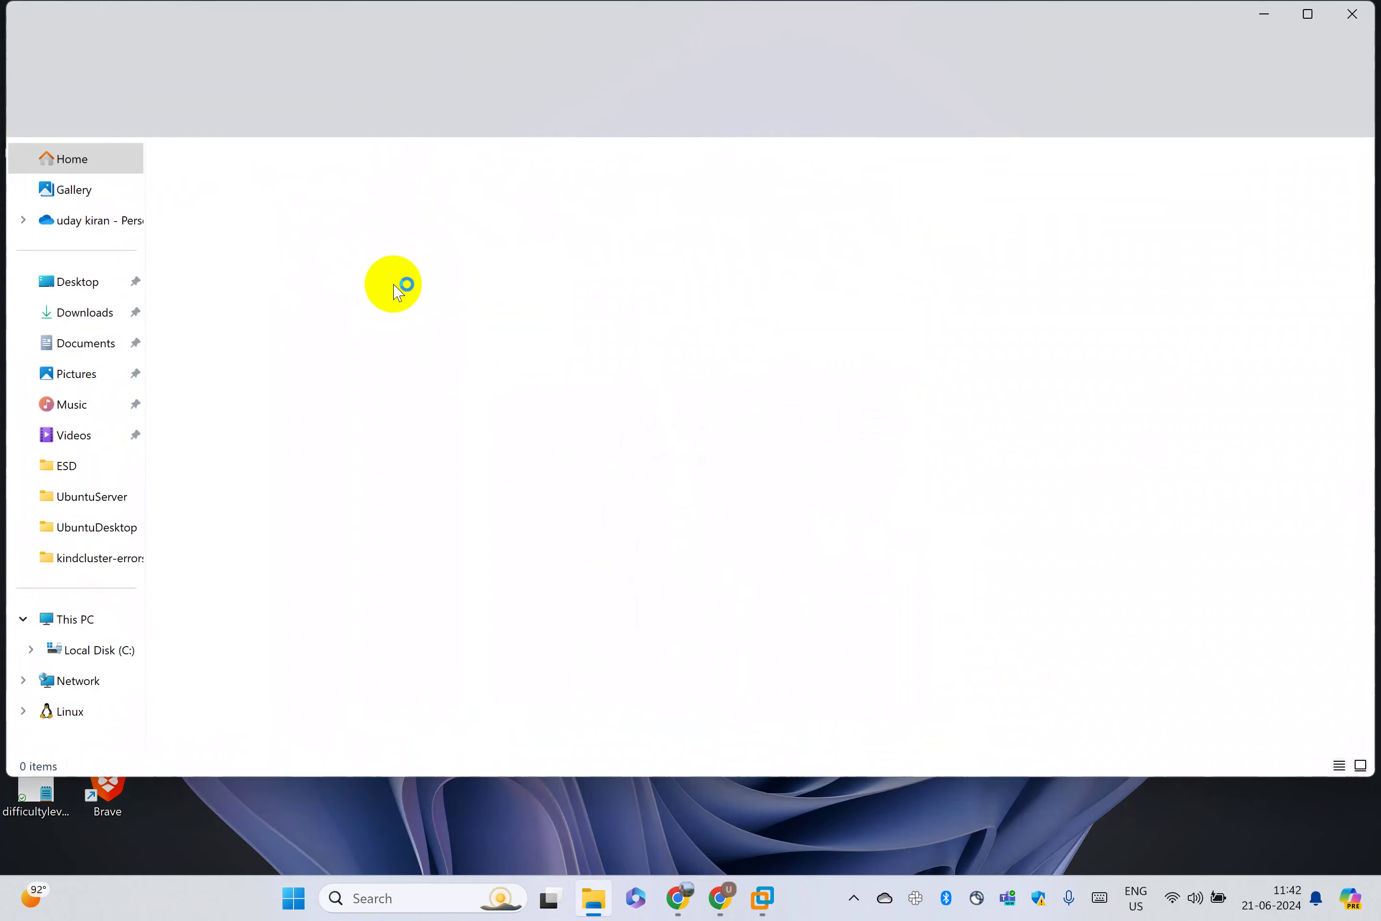
click(94, 650)
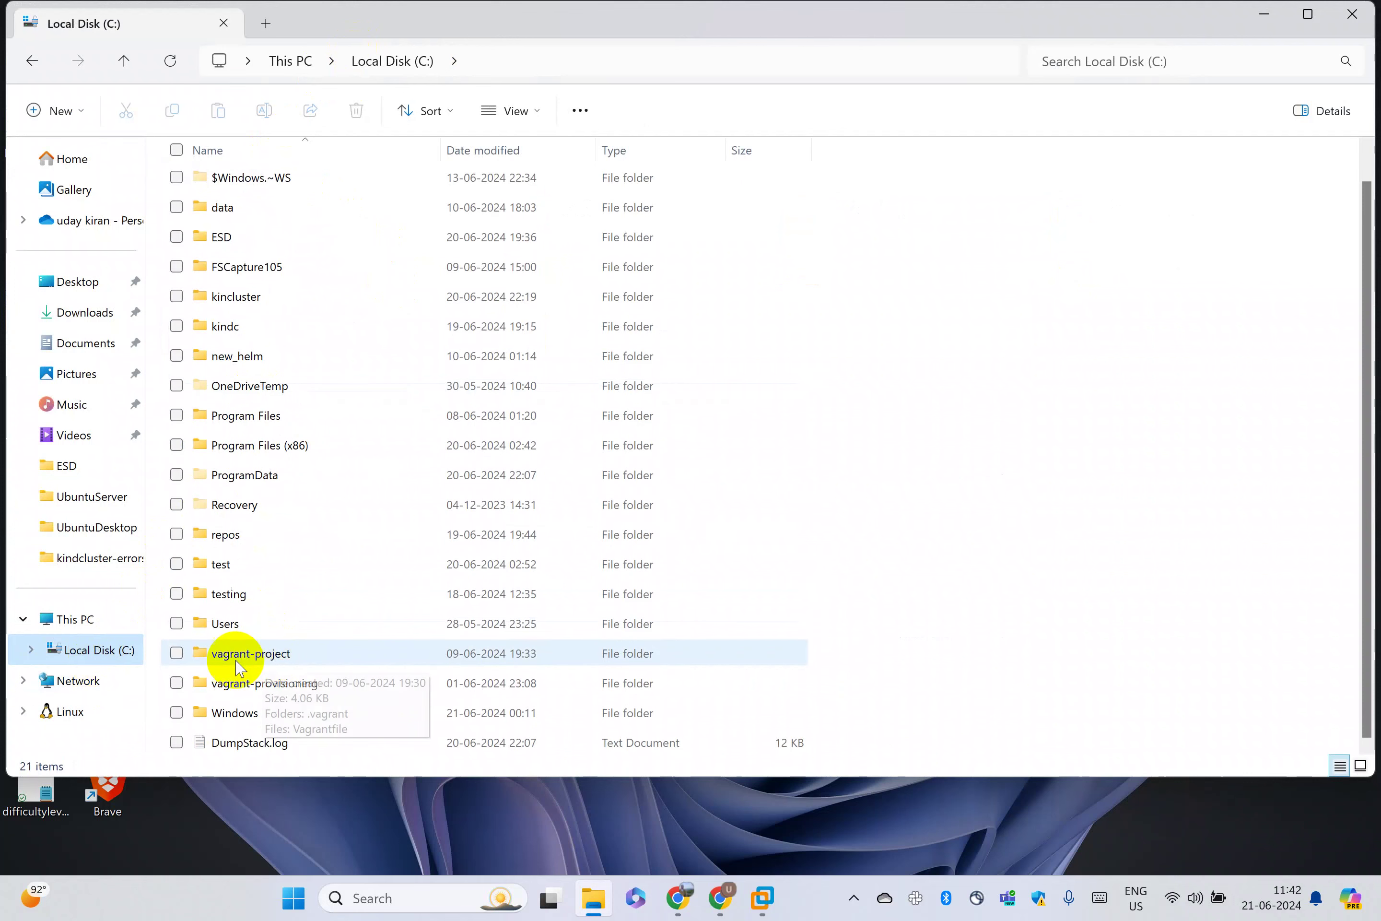
double_click(236, 636)
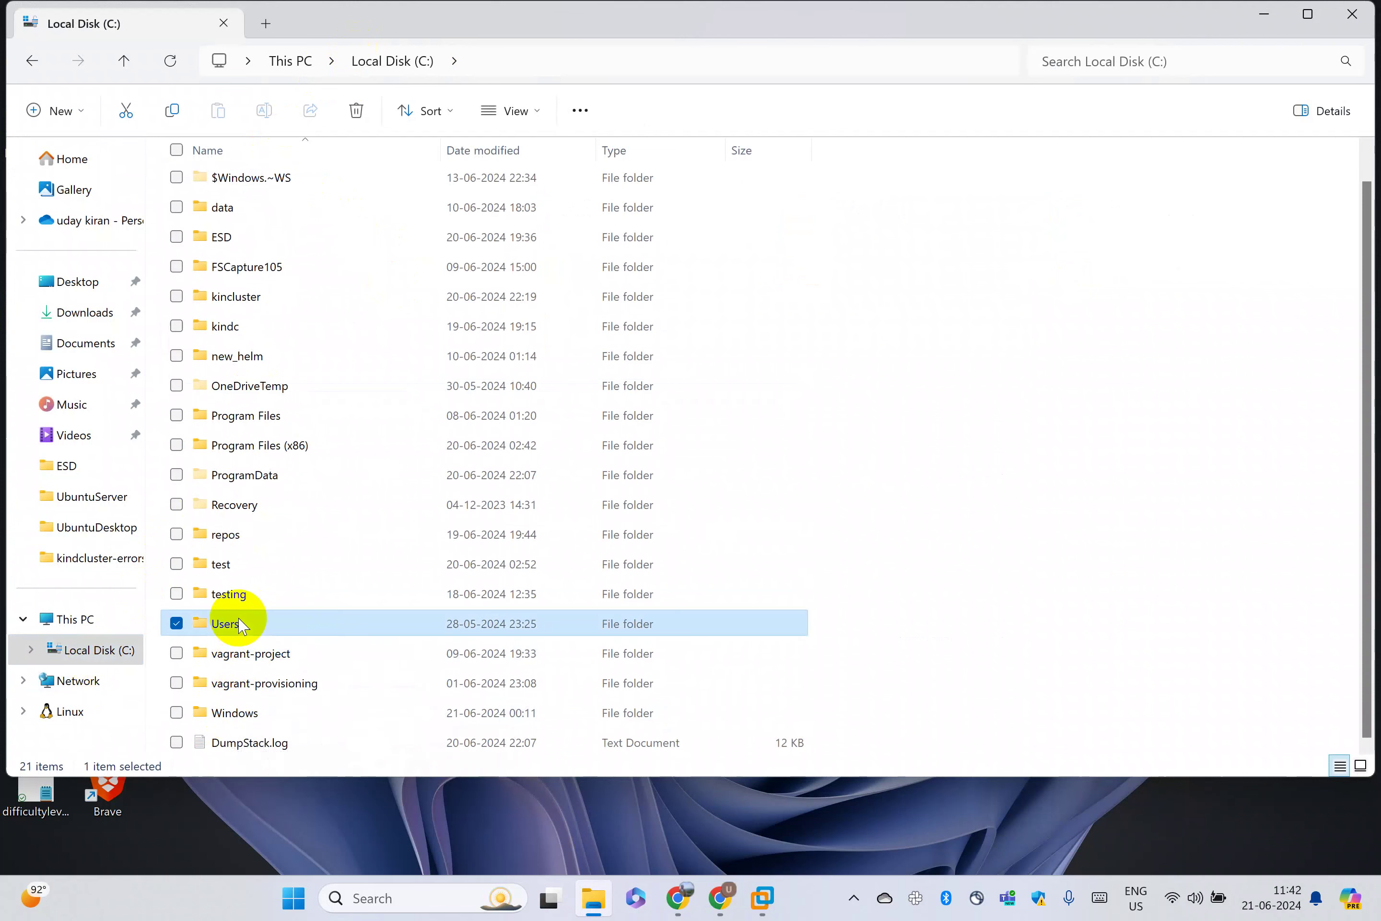
double_click(241, 243)
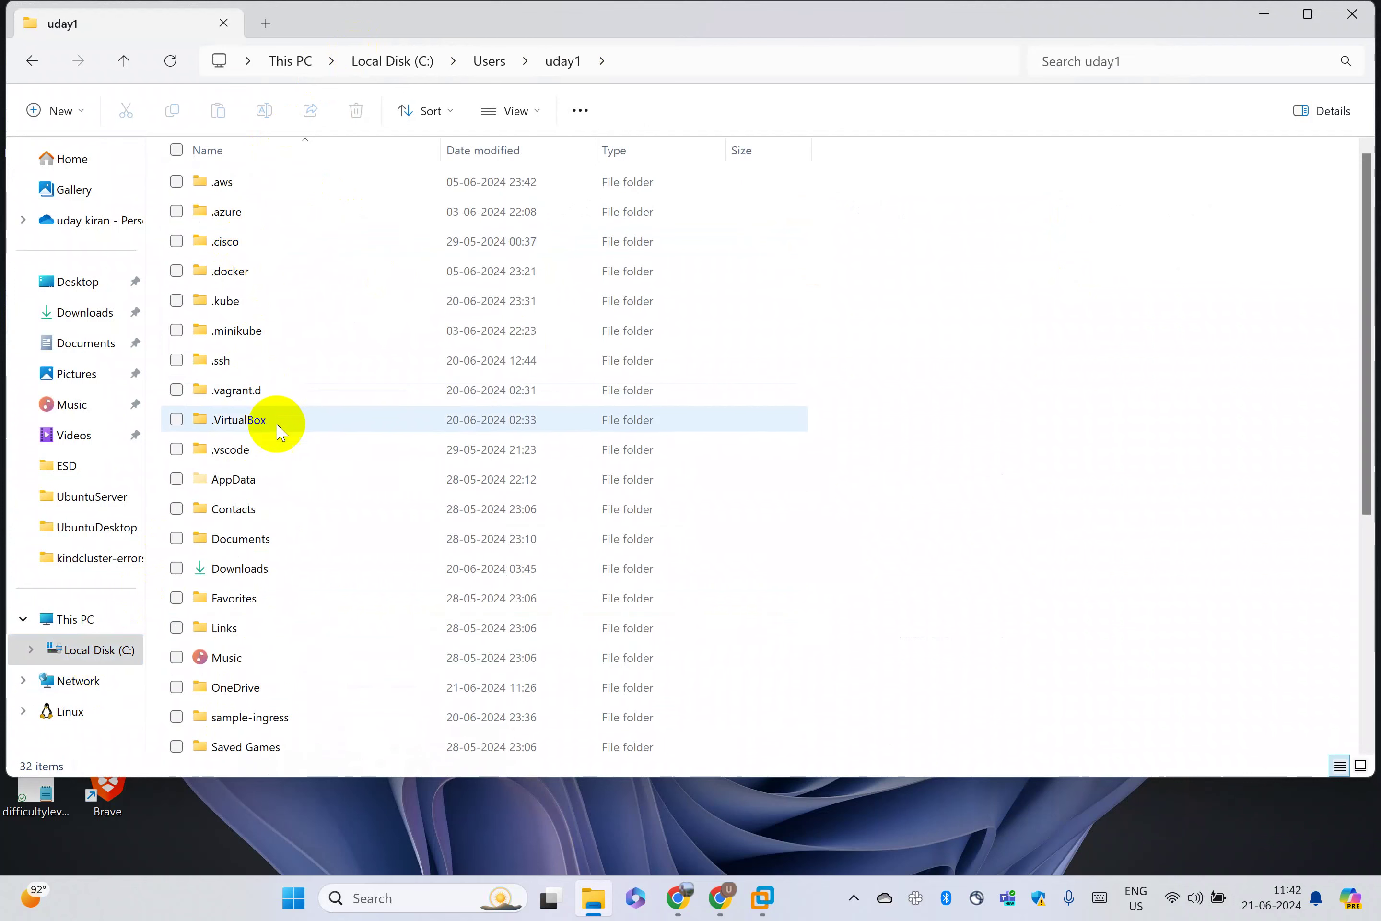
scroll(278, 479, down, 4)
click(278, 478)
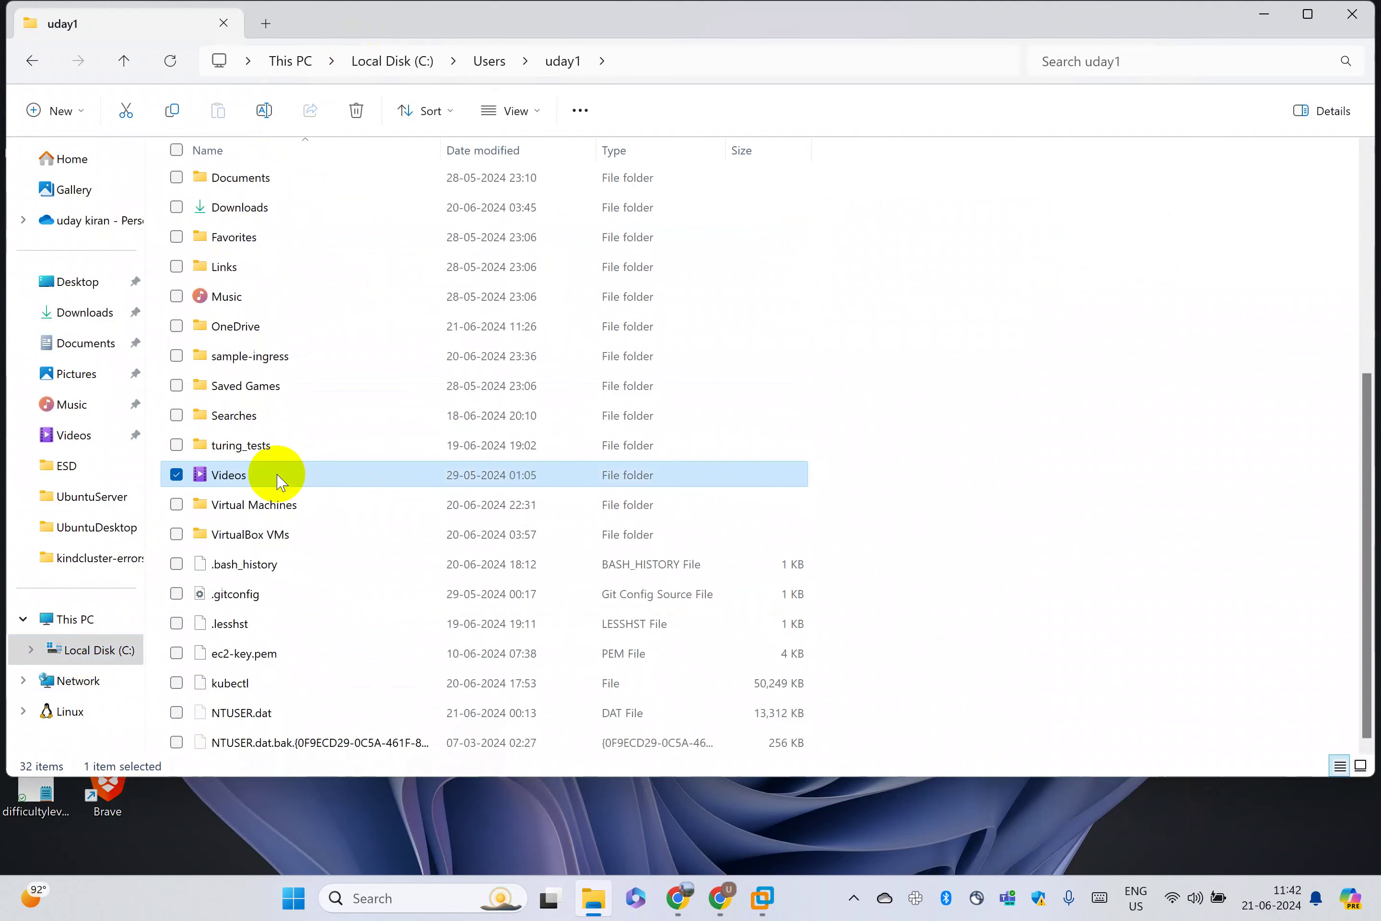
double_click(278, 502)
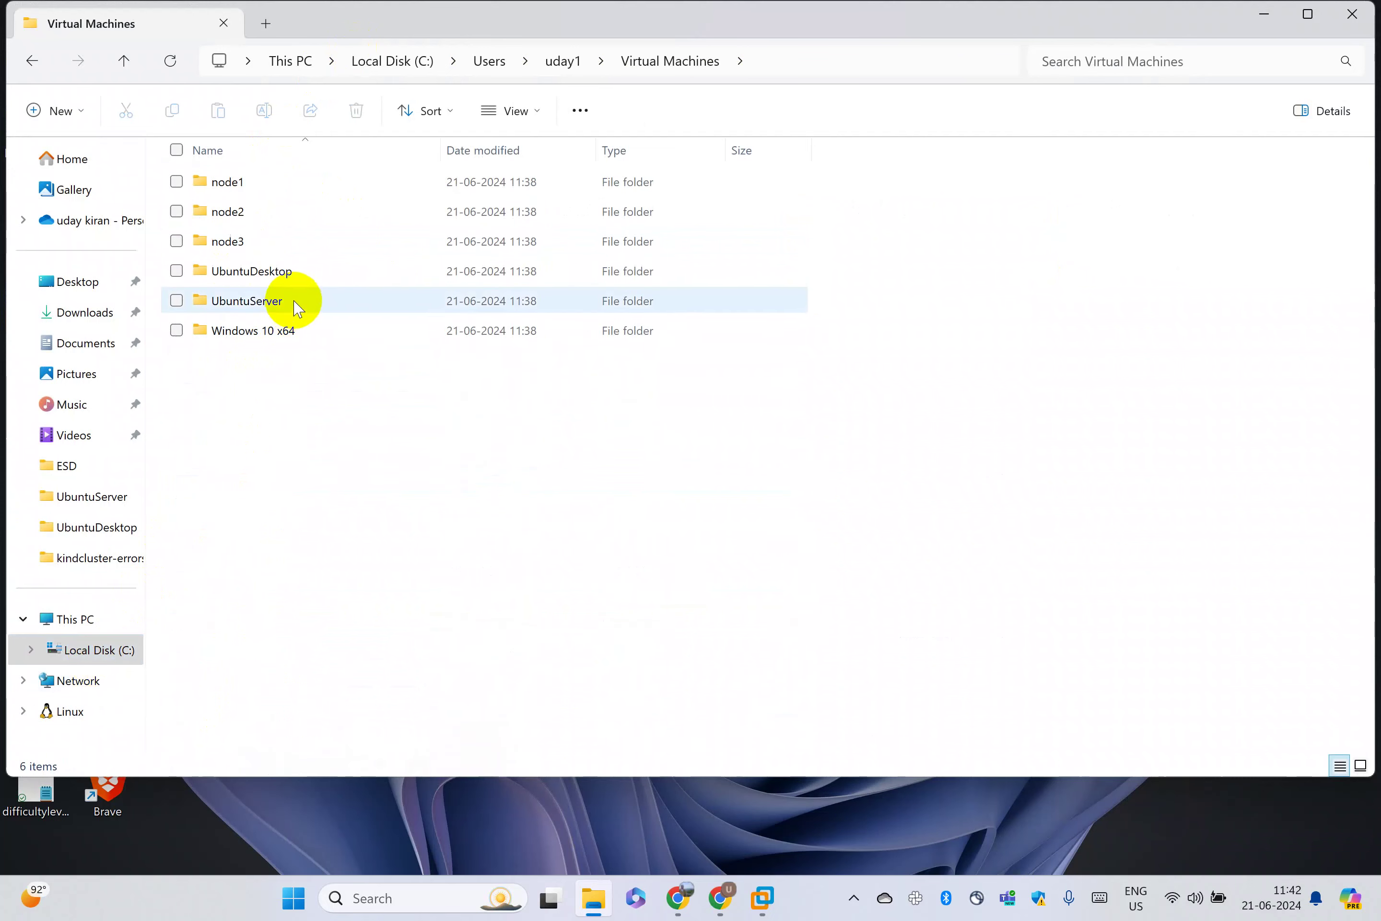
double_click(290, 274)
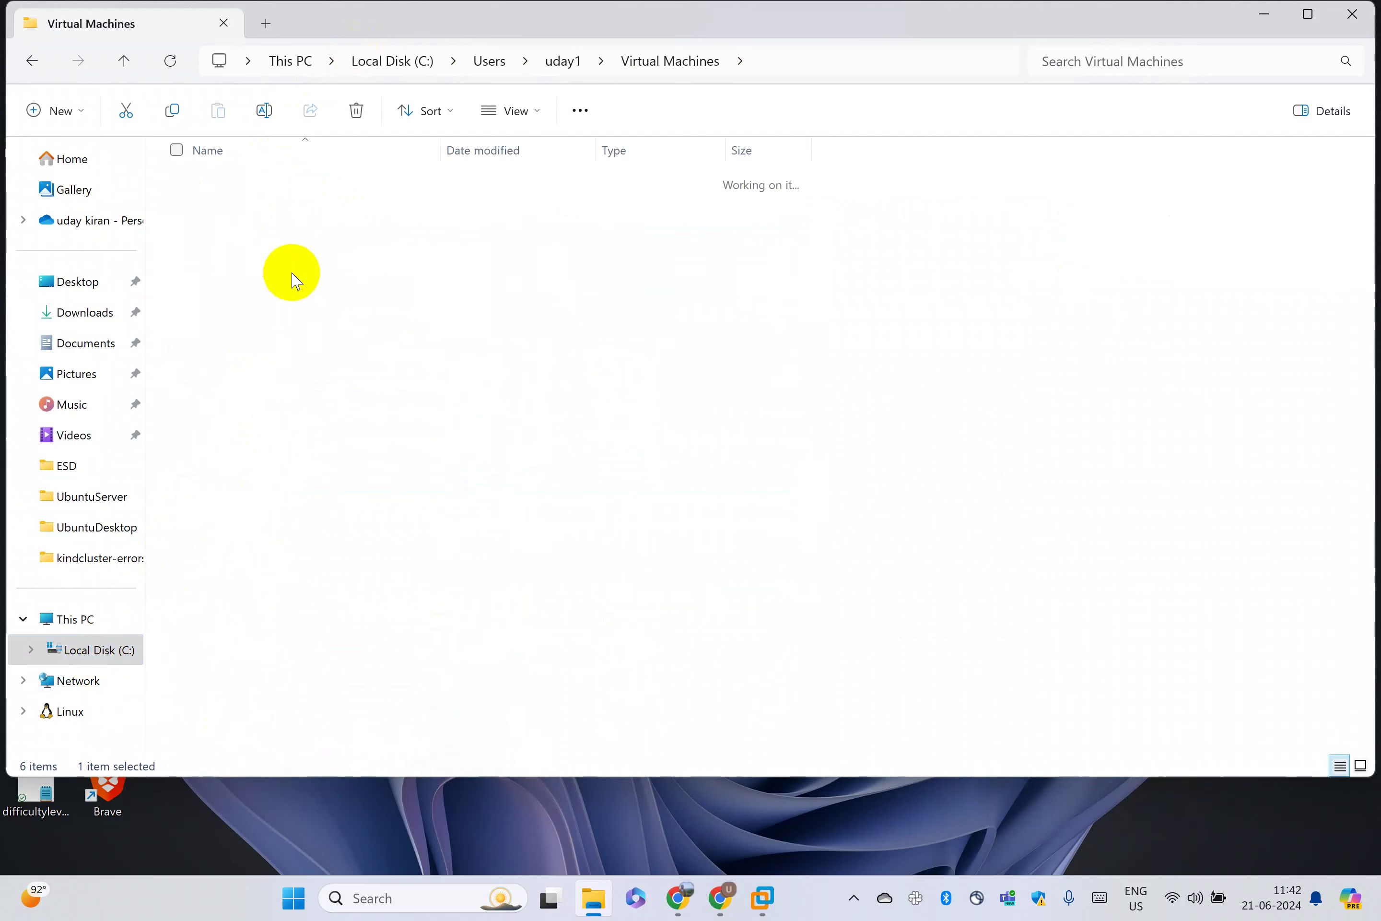
Select the UbuntuDesktop folder path and restore File Explorer to a smaller window
click(949, 65)
key(BackSpace)
double_click(790, 21)
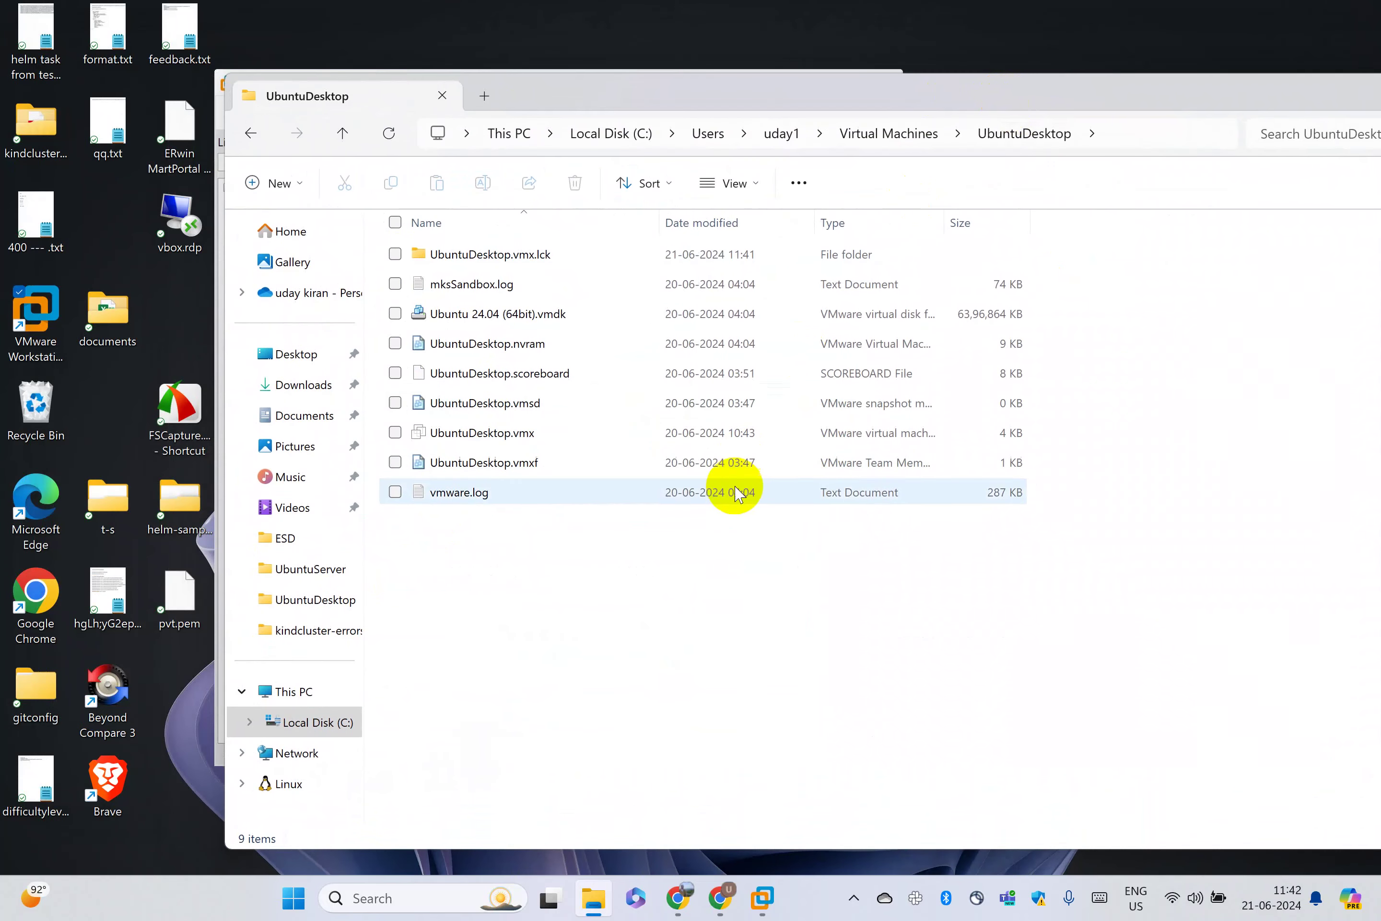
click(1131, 134)
Launch VMware Workstation, close all its windows via the taskbar jump list, and relaunch it
click(965, 252)
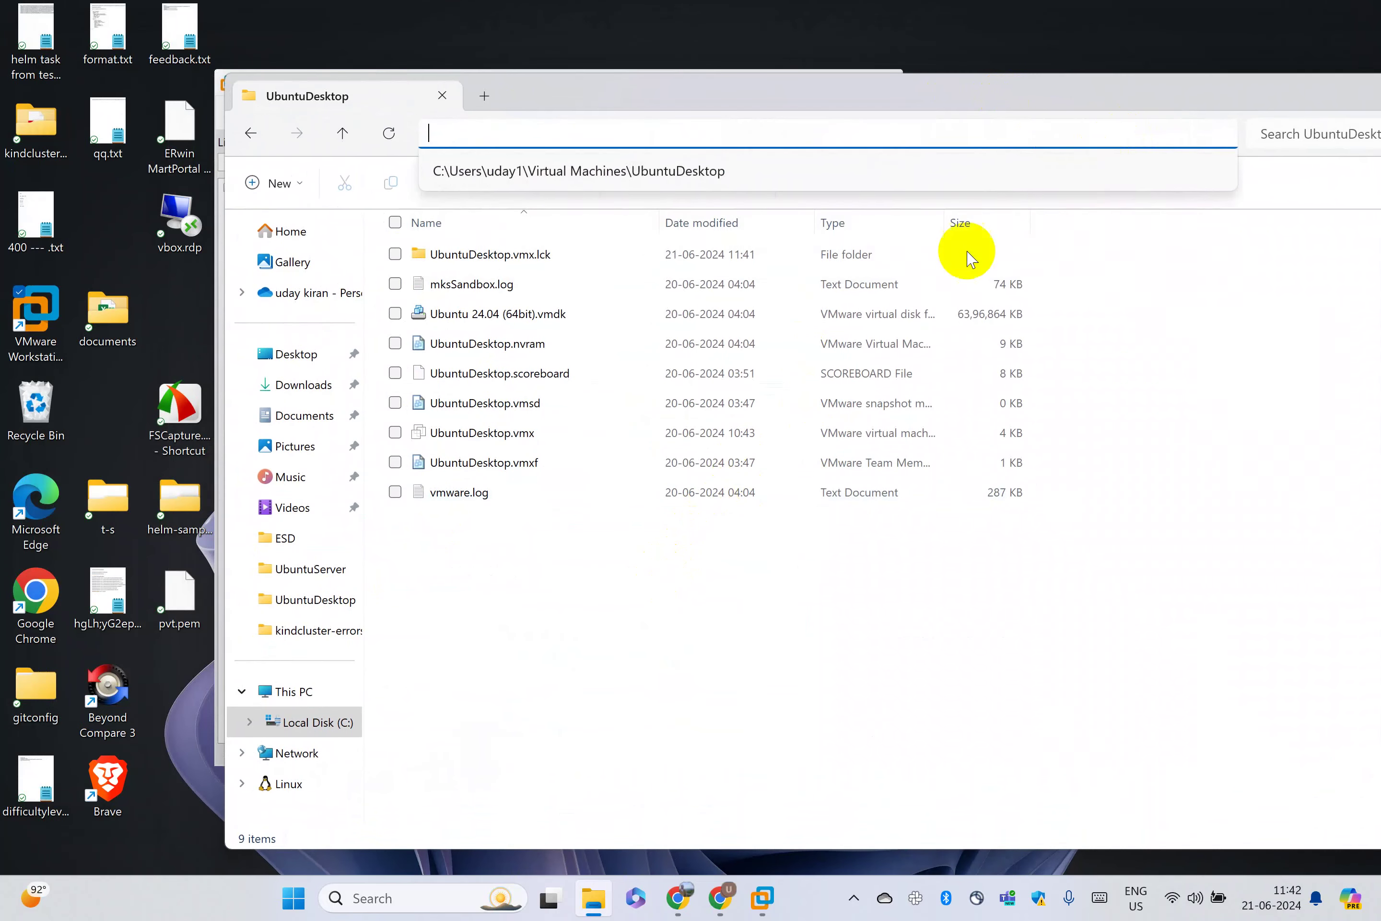
click(26, 309)
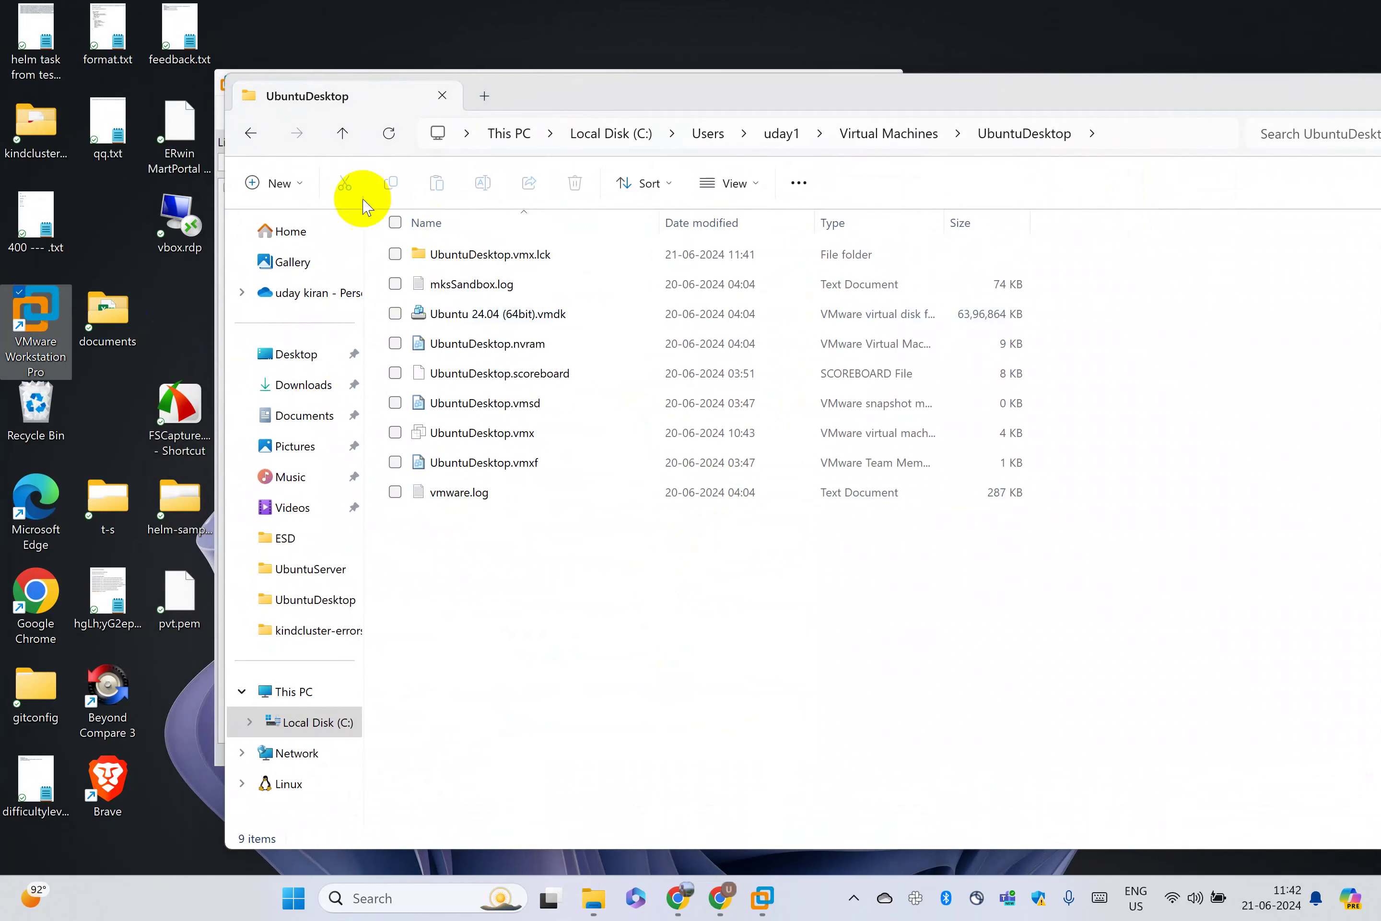
click(762, 896)
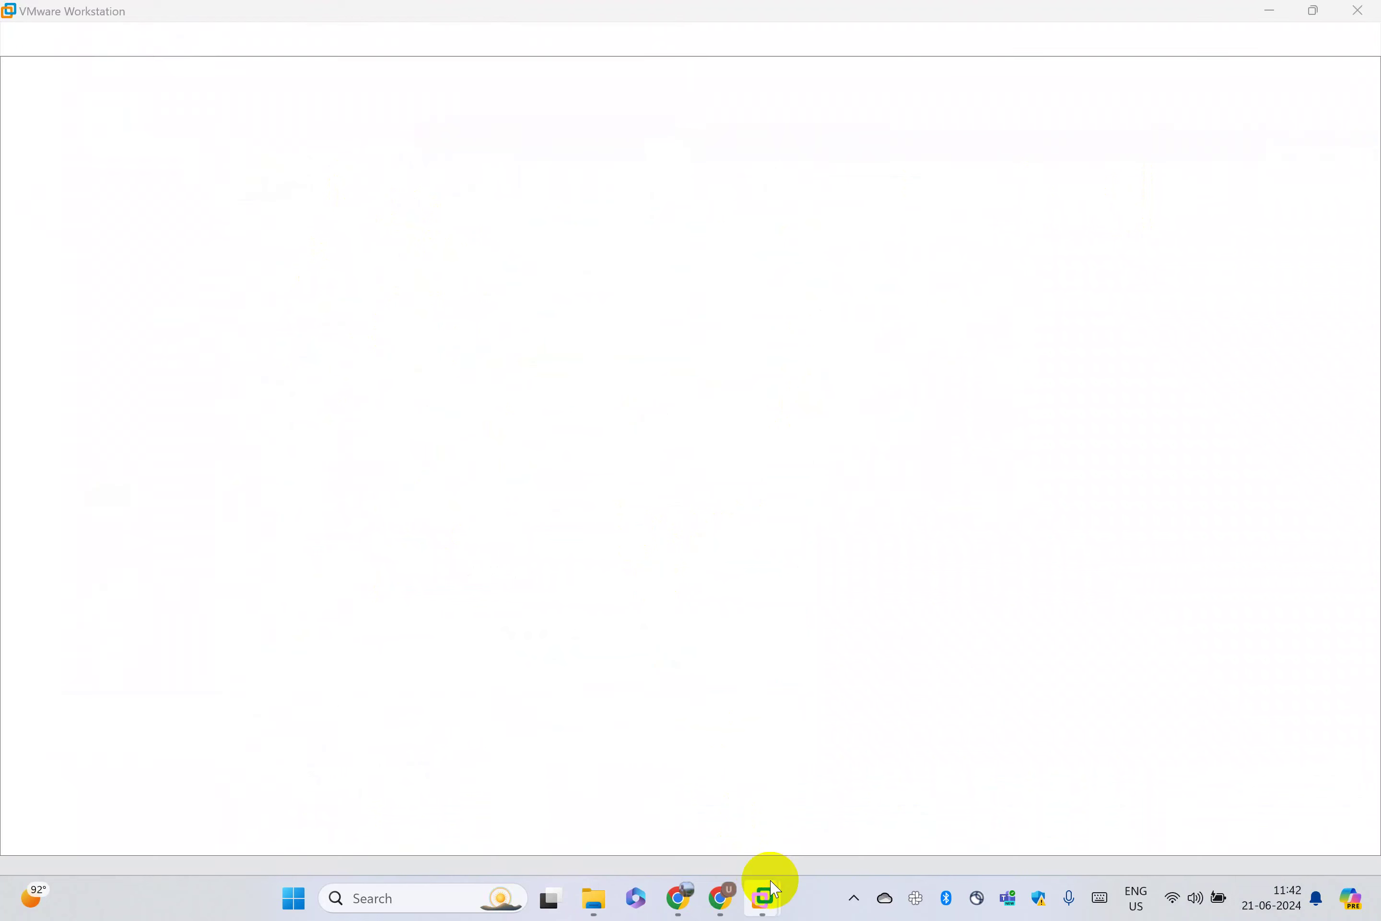
click(1359, 10)
mouse_move(768, 902)
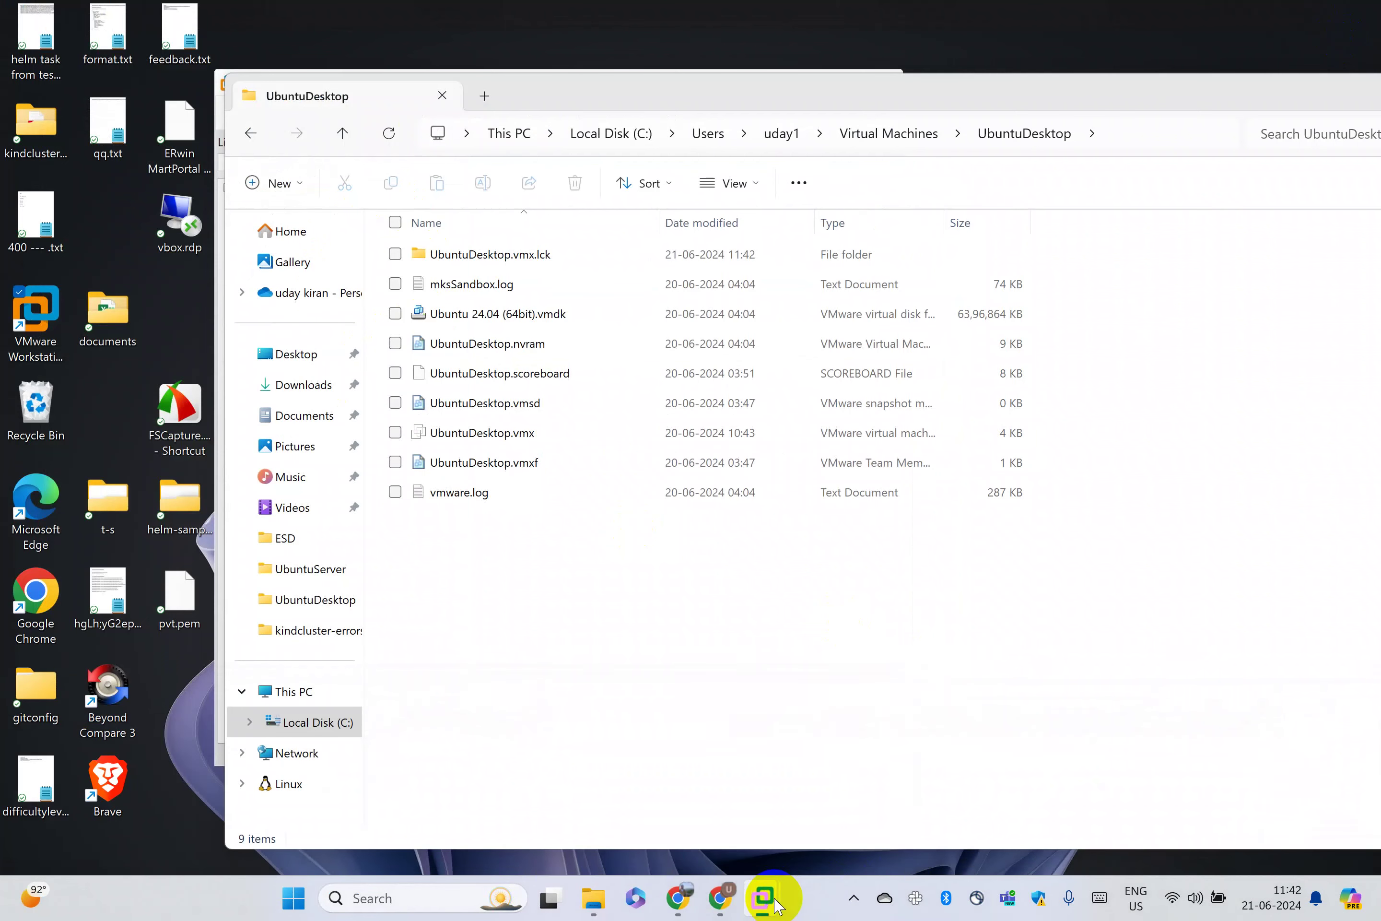
right_click(767, 896)
click(773, 845)
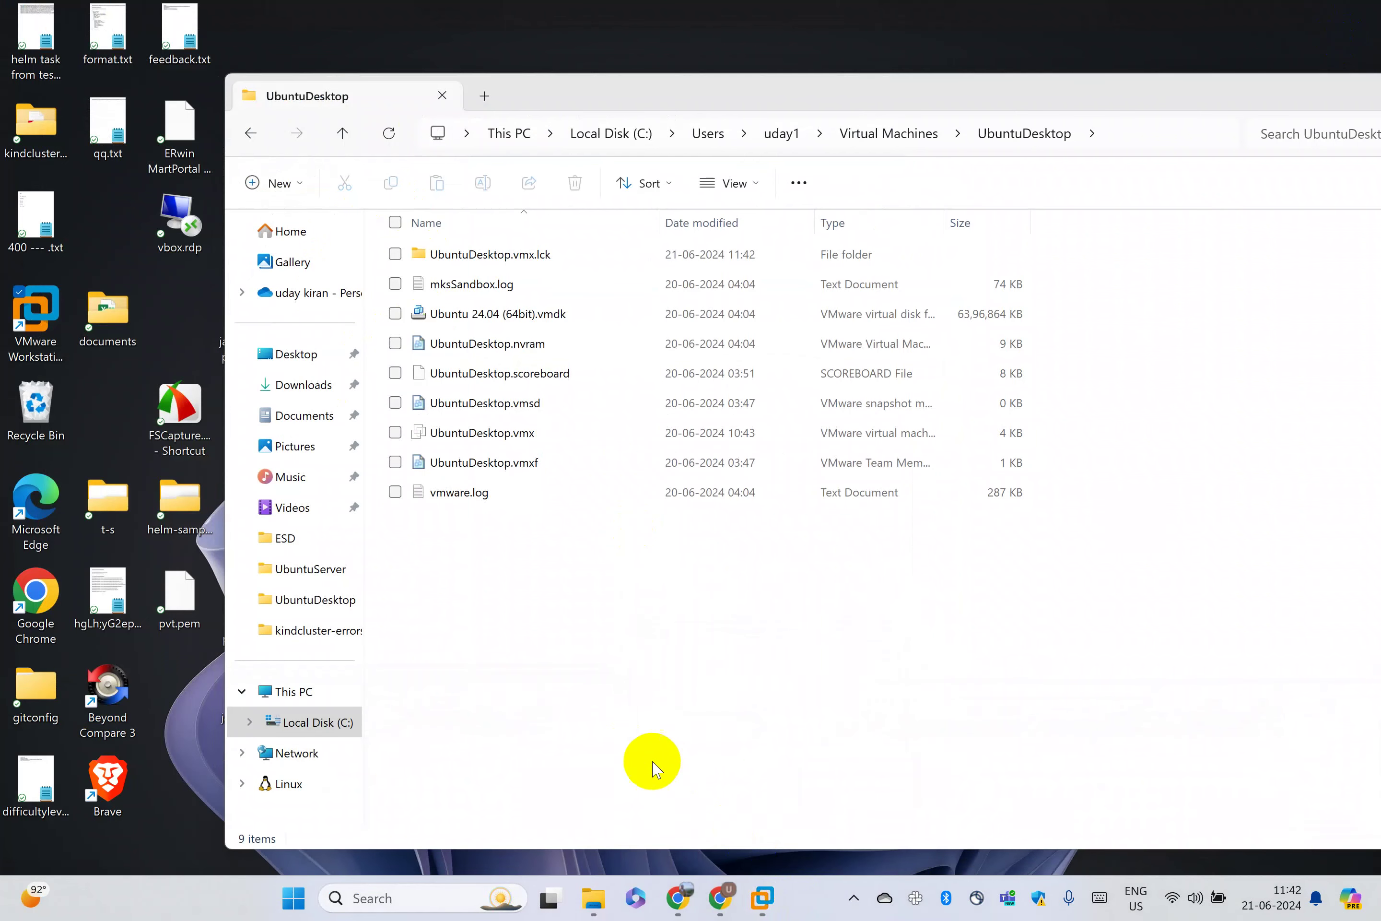
click(60, 338)
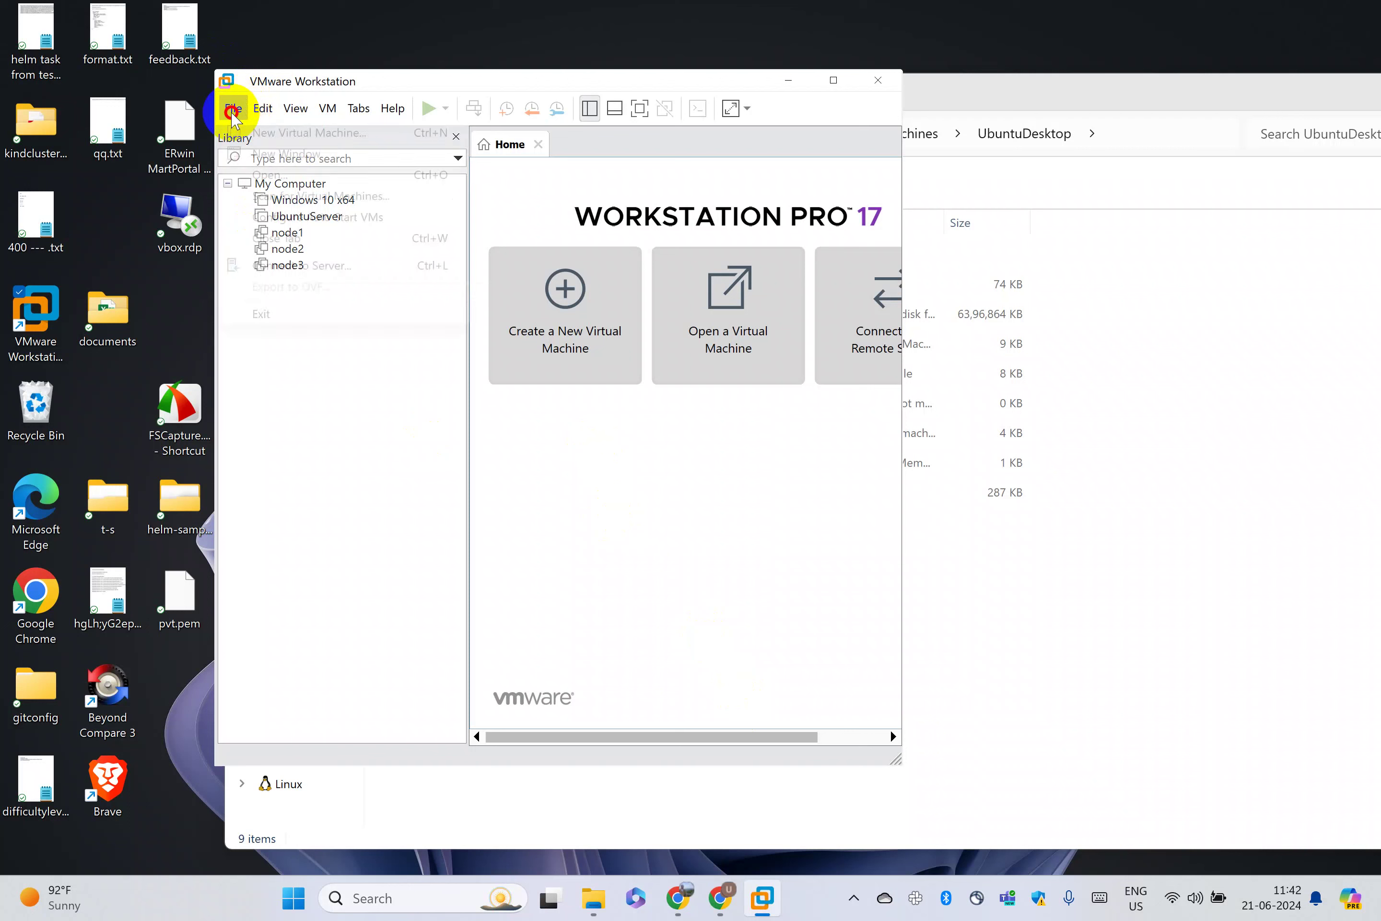
Open UbuntuDesktop.vmx through File > Open and maximize VMware Workstation
click(232, 112)
click(241, 173)
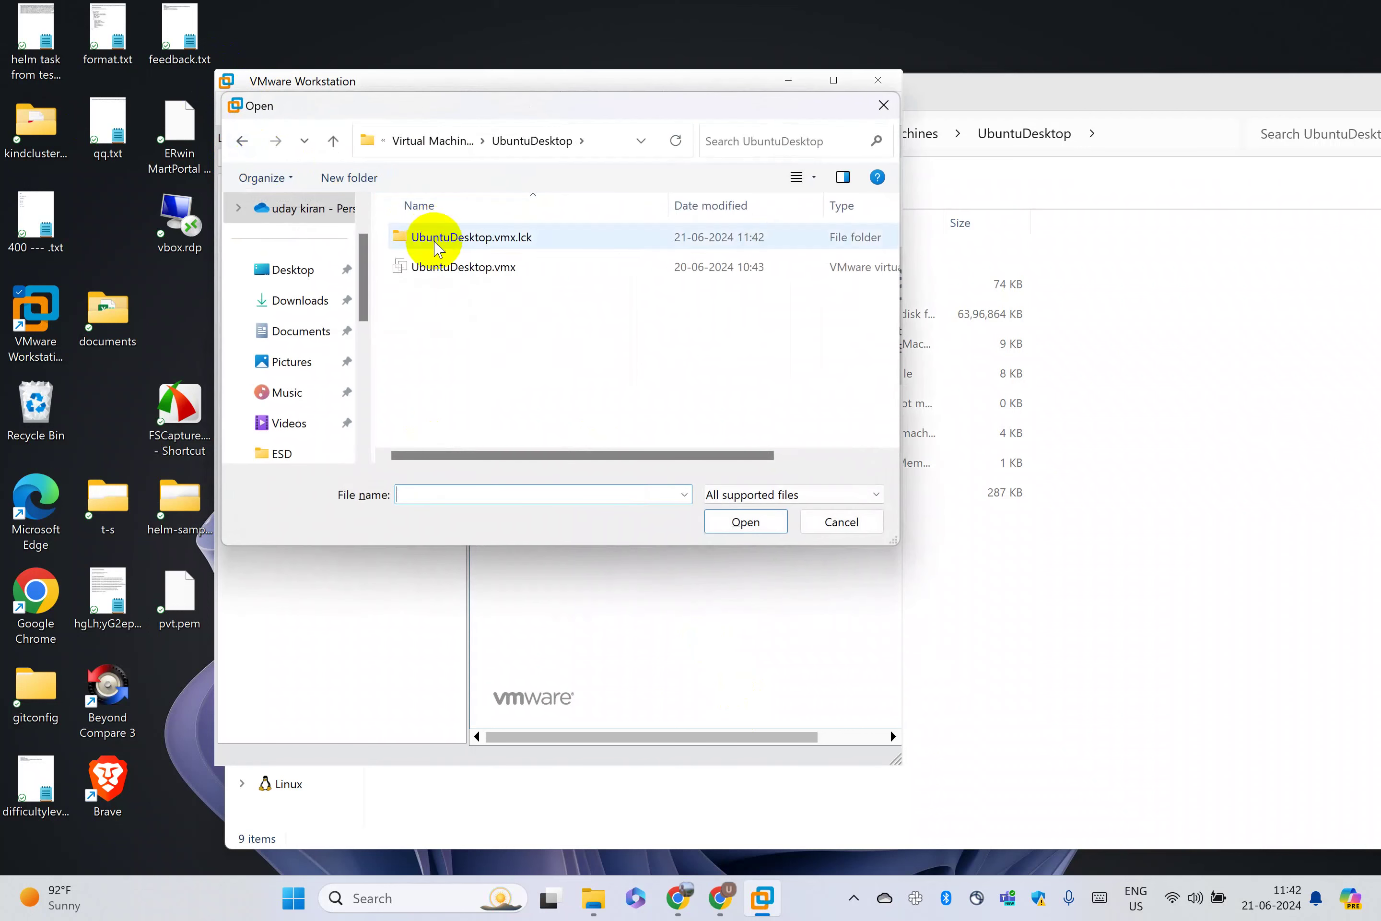
double_click(441, 267)
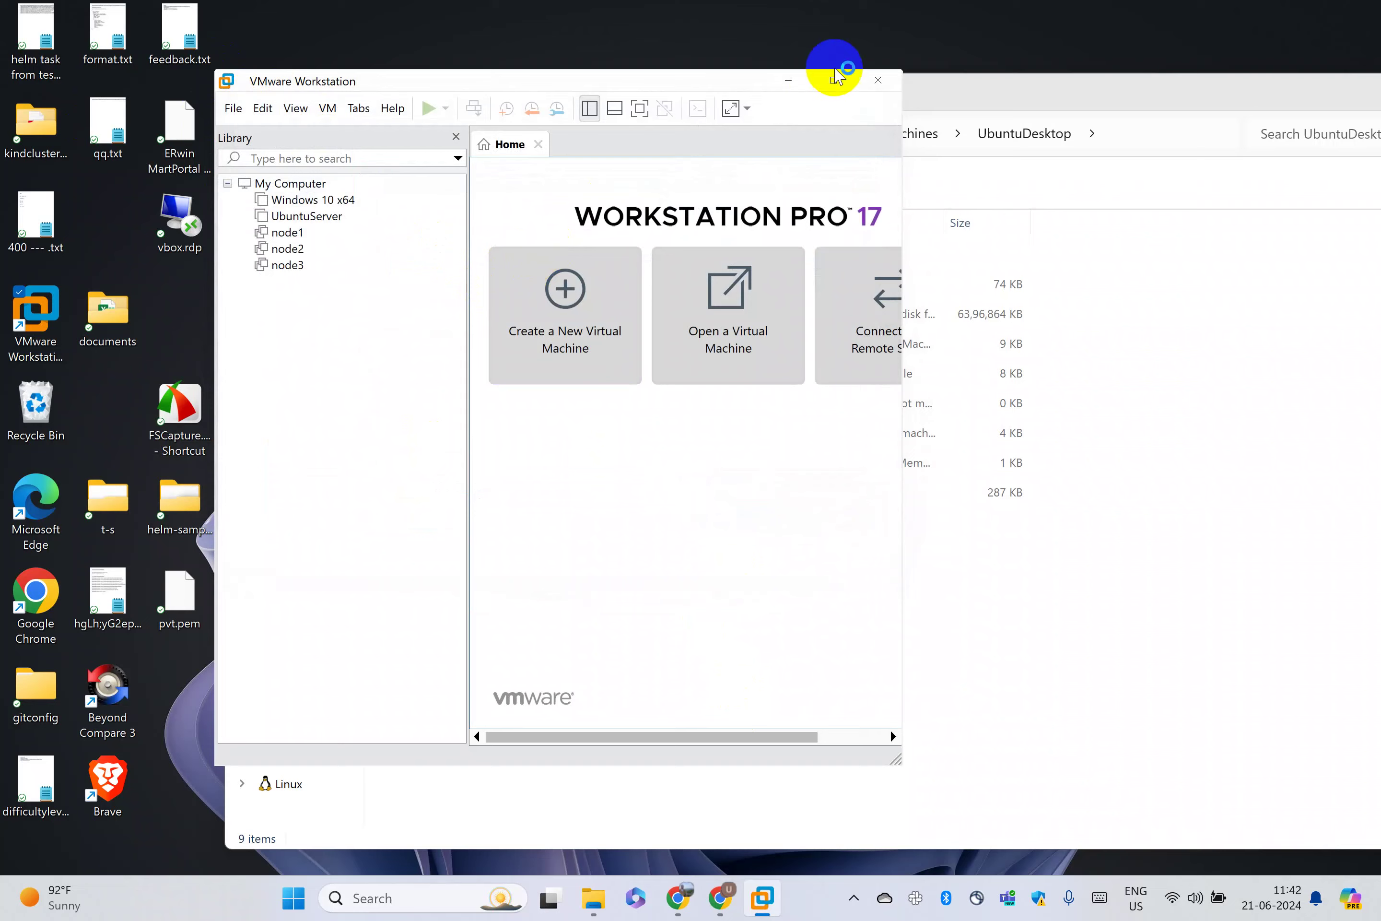
click(833, 80)
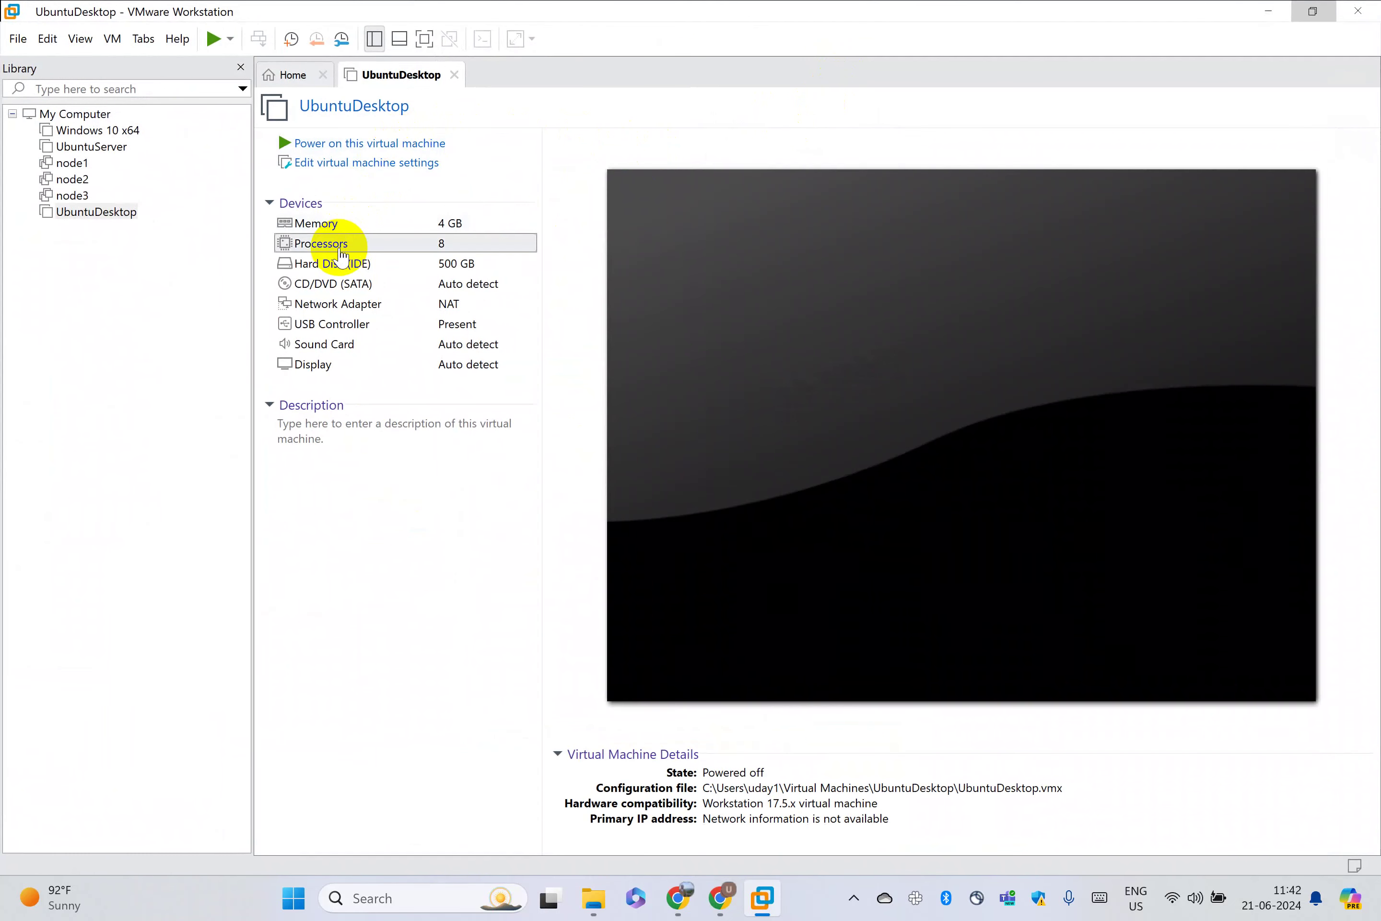
Review the VM's Memory and Processors settings, then close the settings dialog
double_click(318, 244)
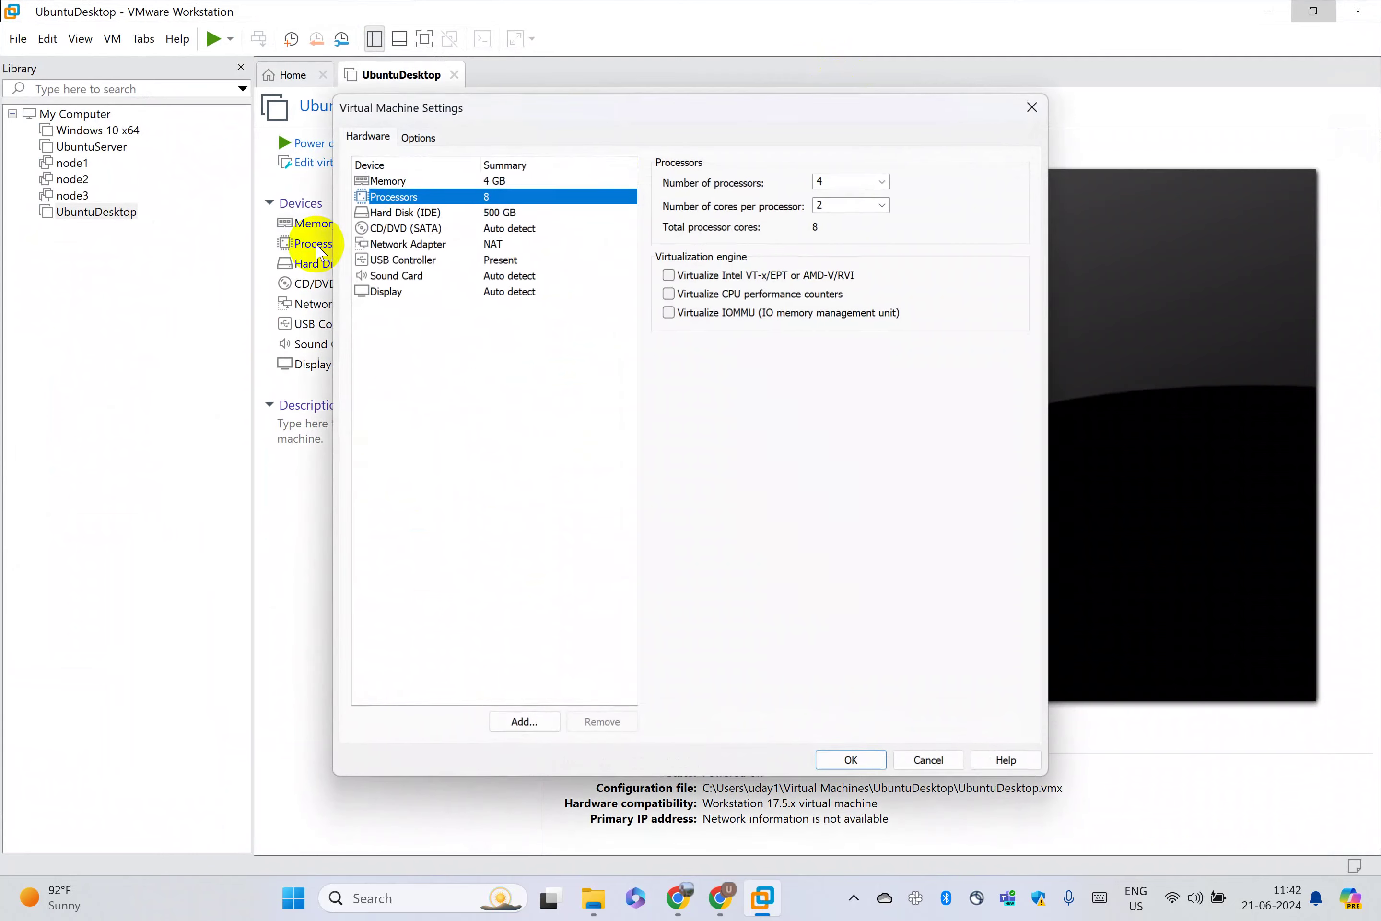
click(495, 180)
click(499, 196)
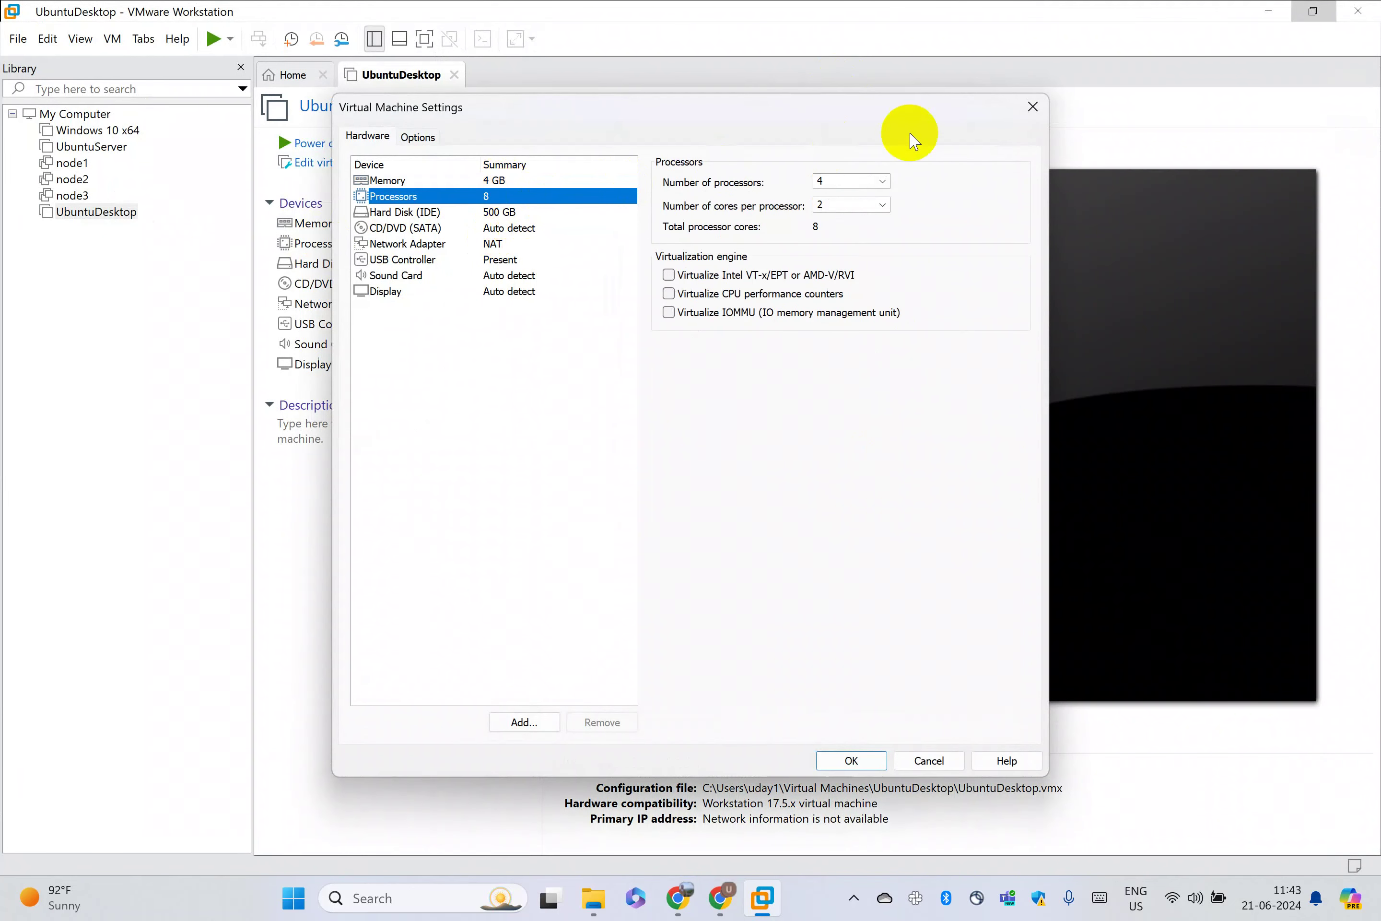
click(1033, 106)
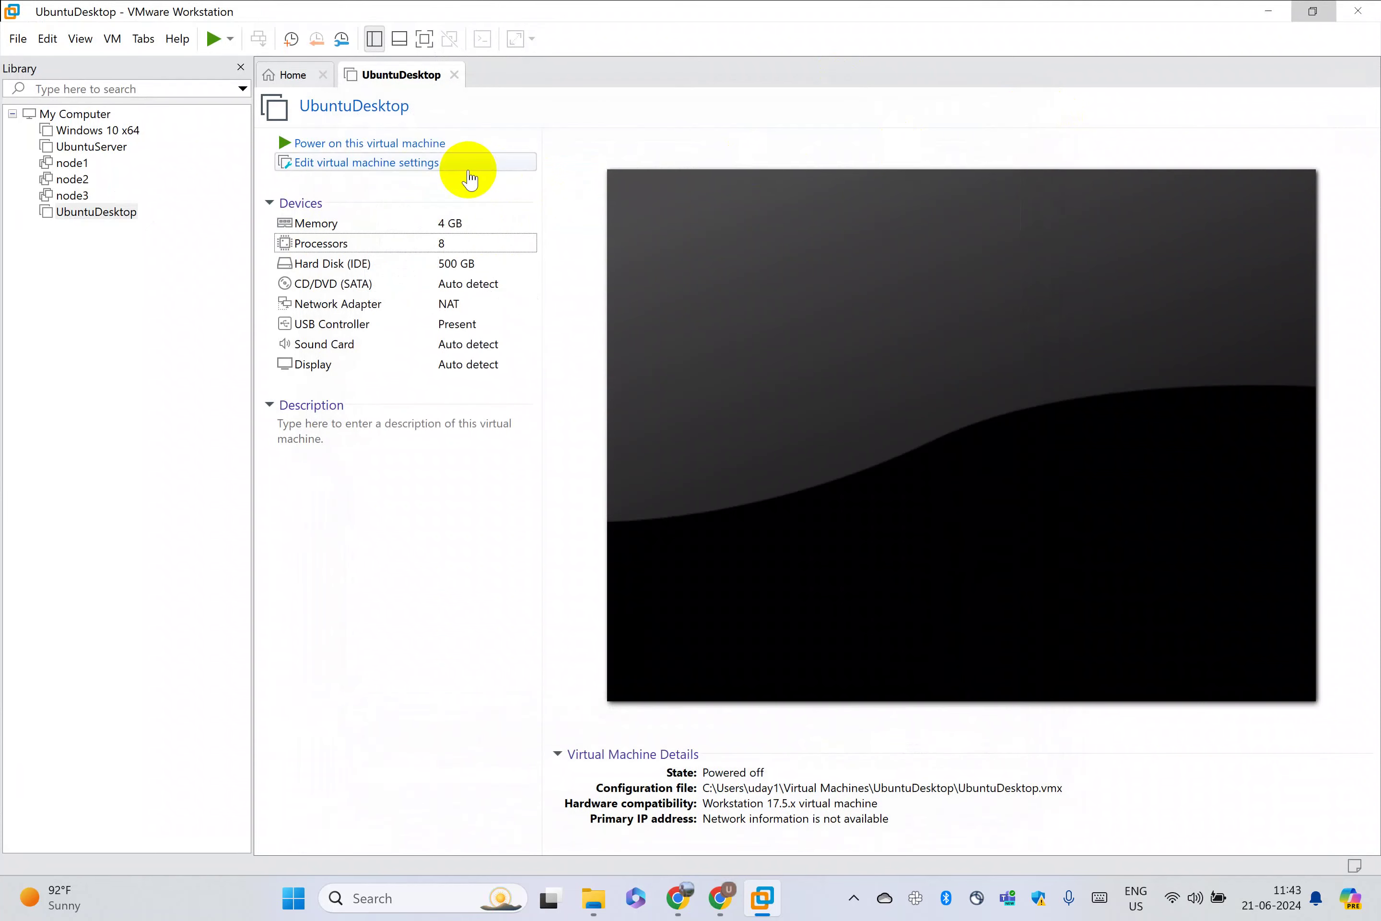
Power on UbuntuDesktop and confirm the side-channel mitigations hint with OK
click(400, 144)
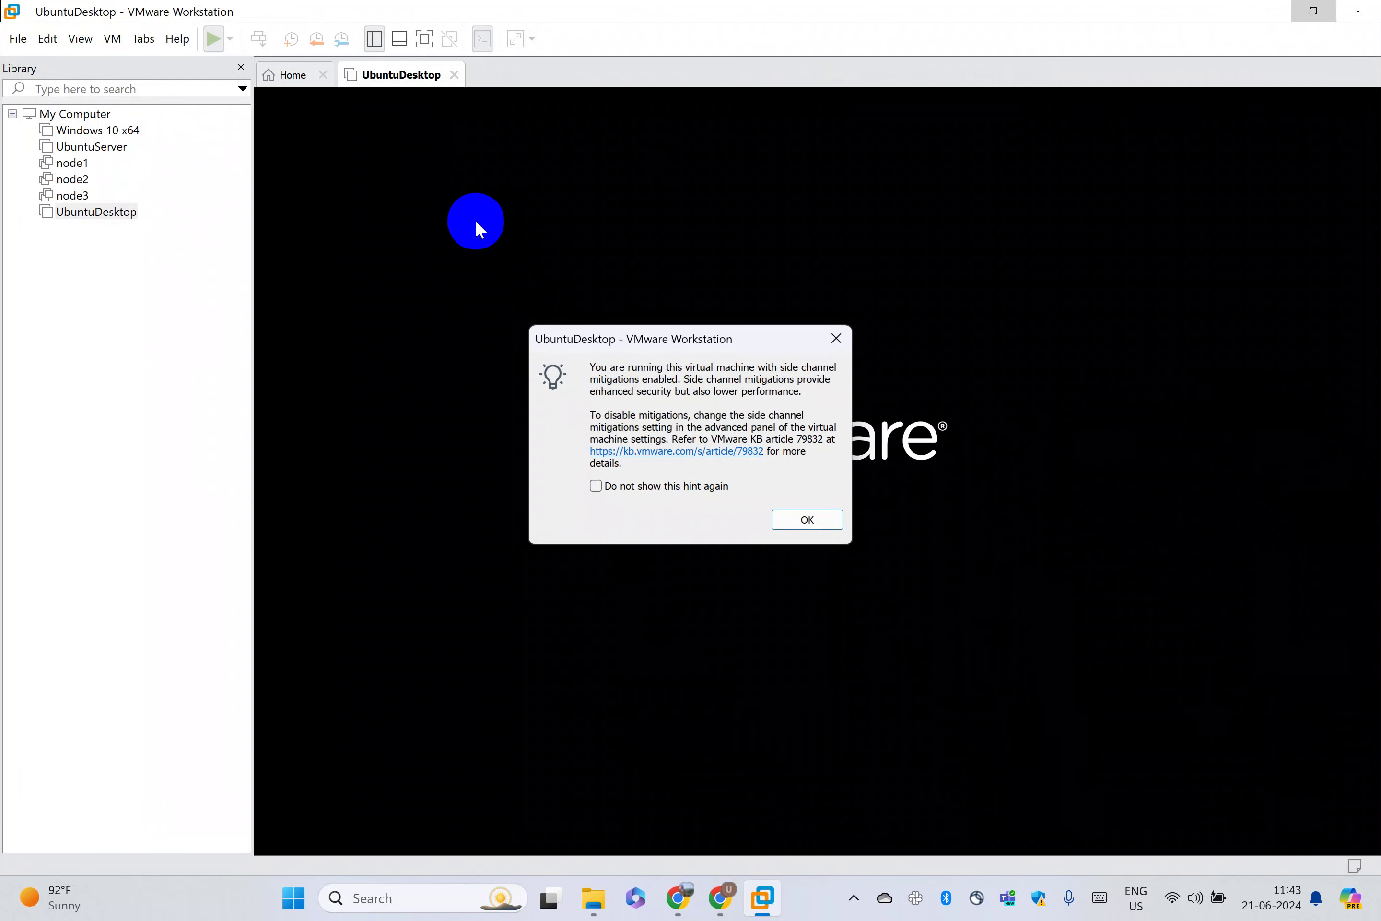
click(799, 518)
click(707, 428)
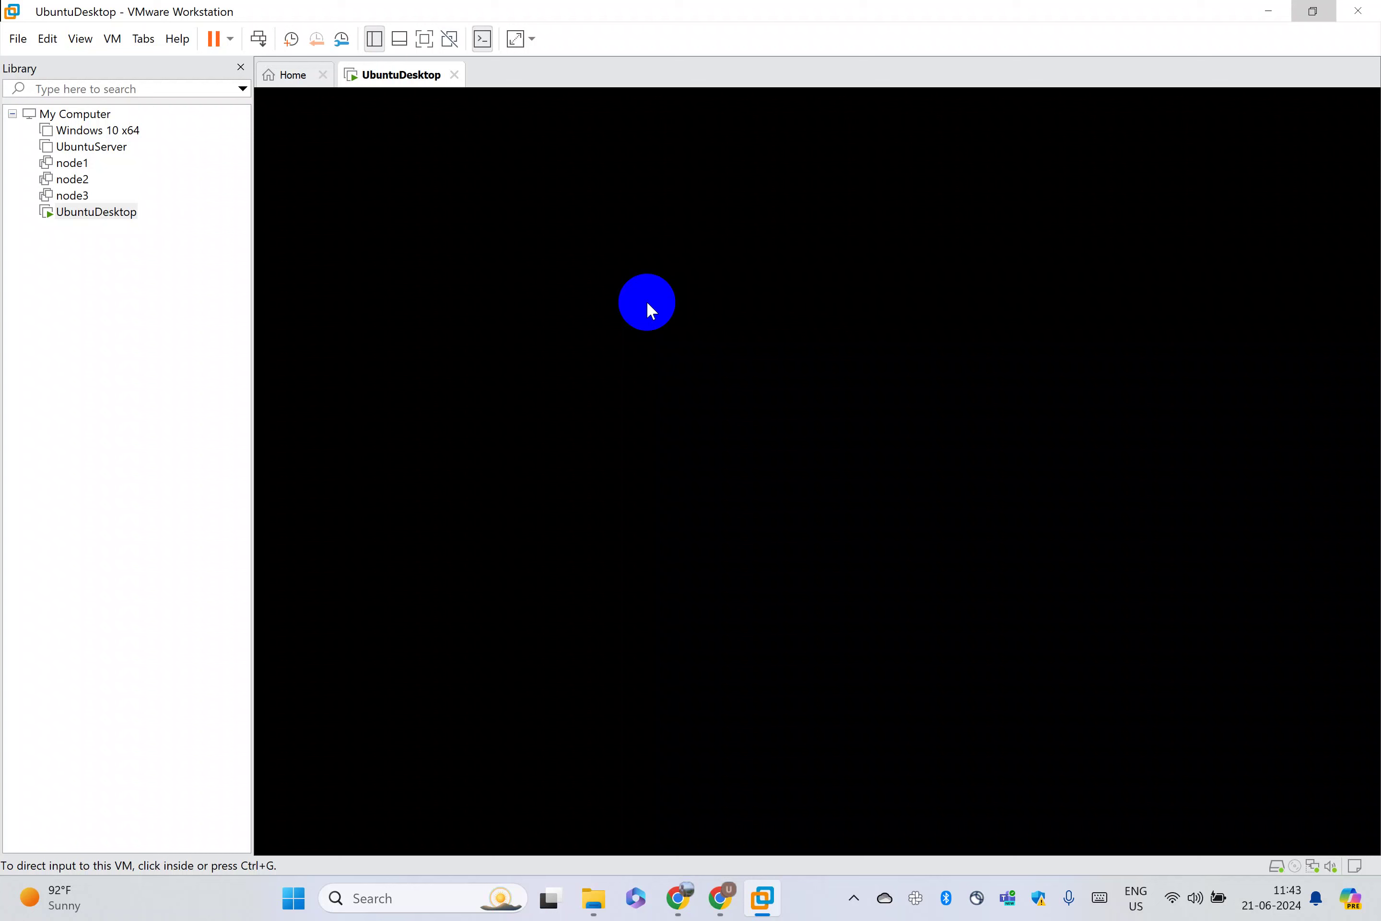
Restore, enlarge and reposition the VMware window while Ubuntu boots
drag(502, 9, 365, 73)
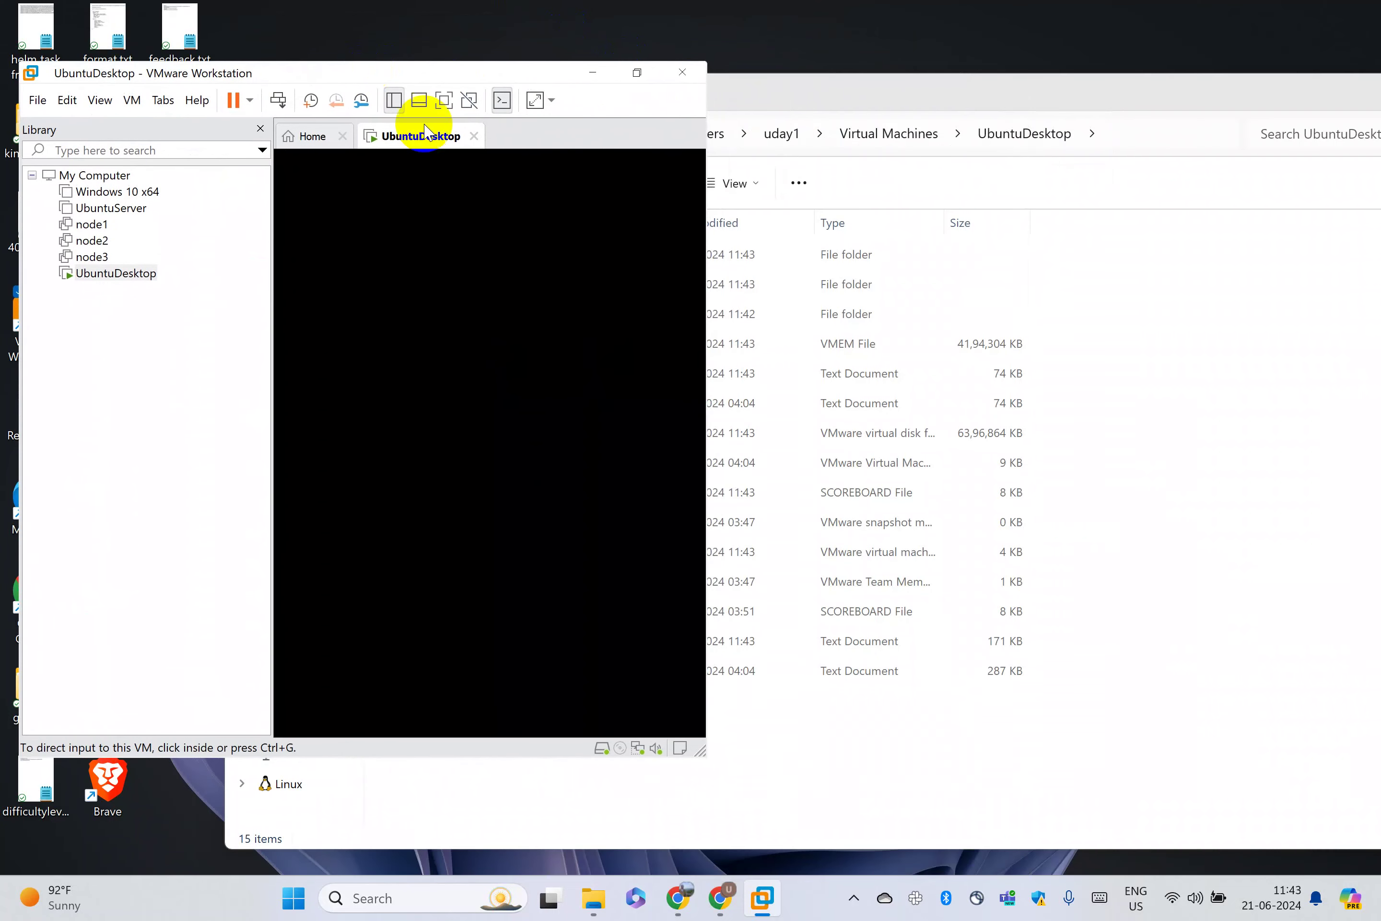
drag(706, 755, 1085, 797)
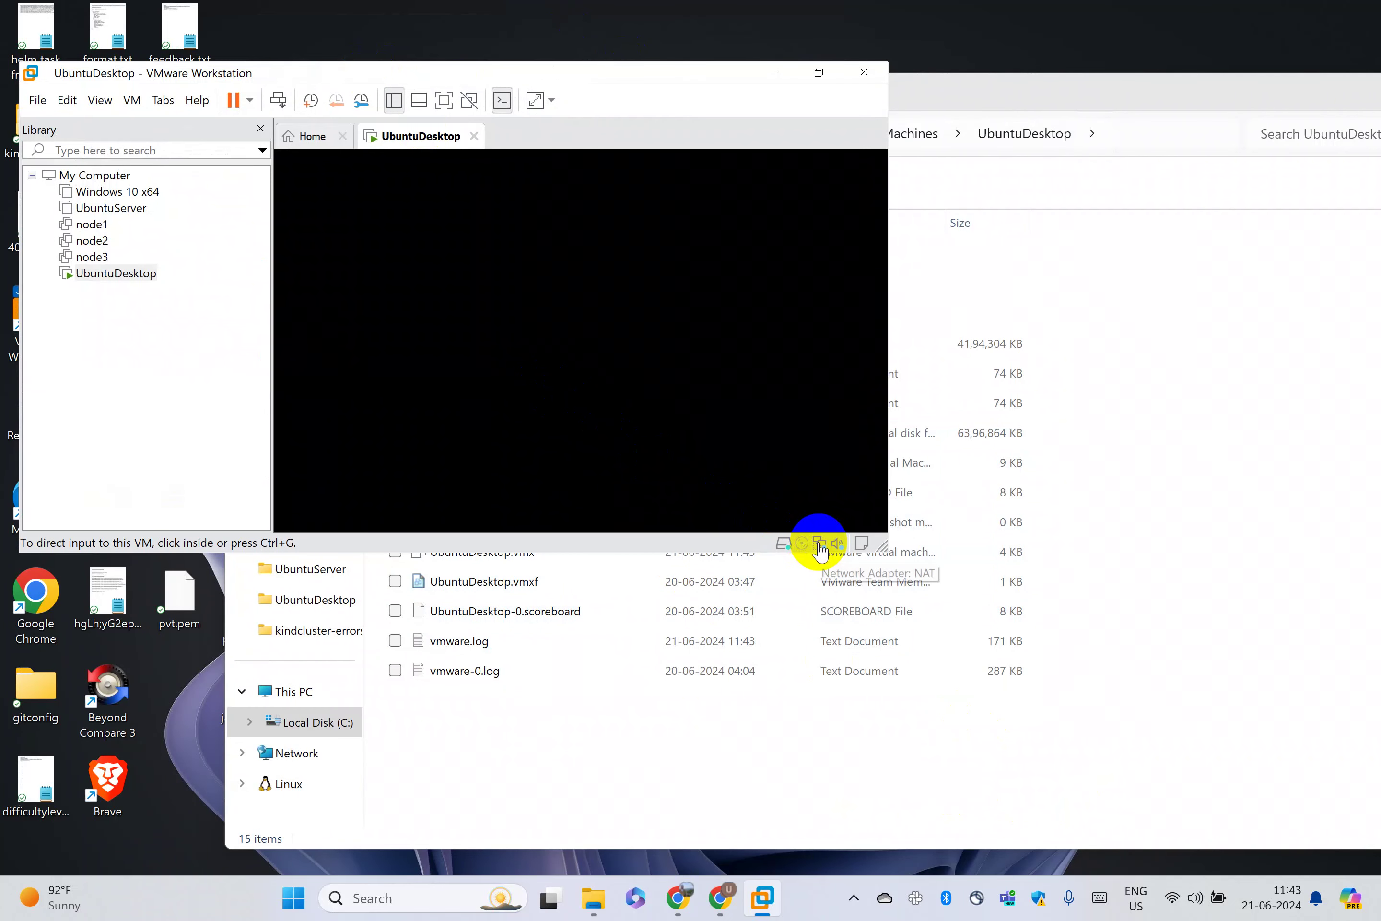
click(819, 545)
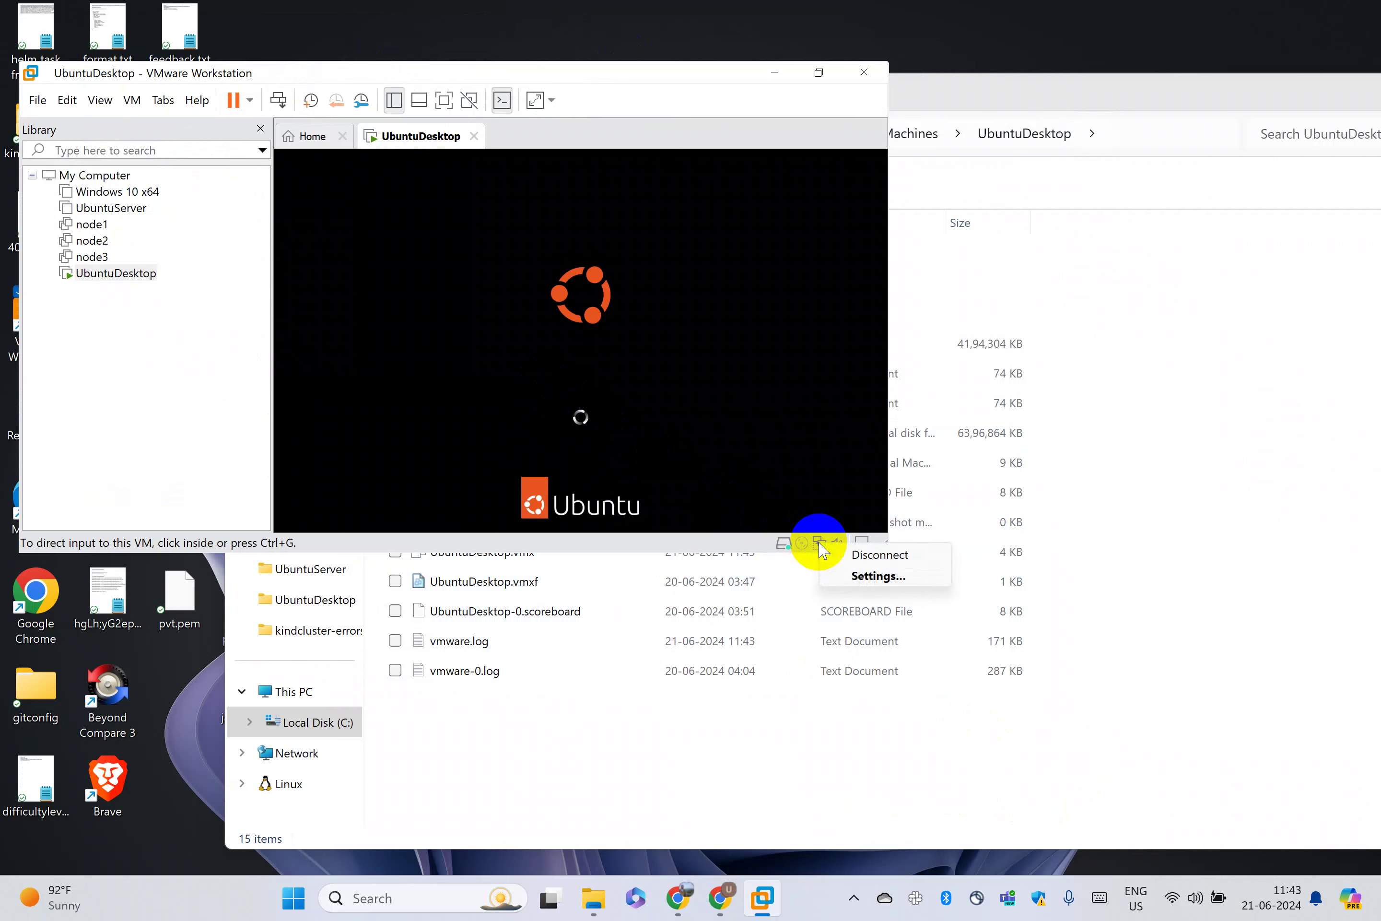
click(703, 553)
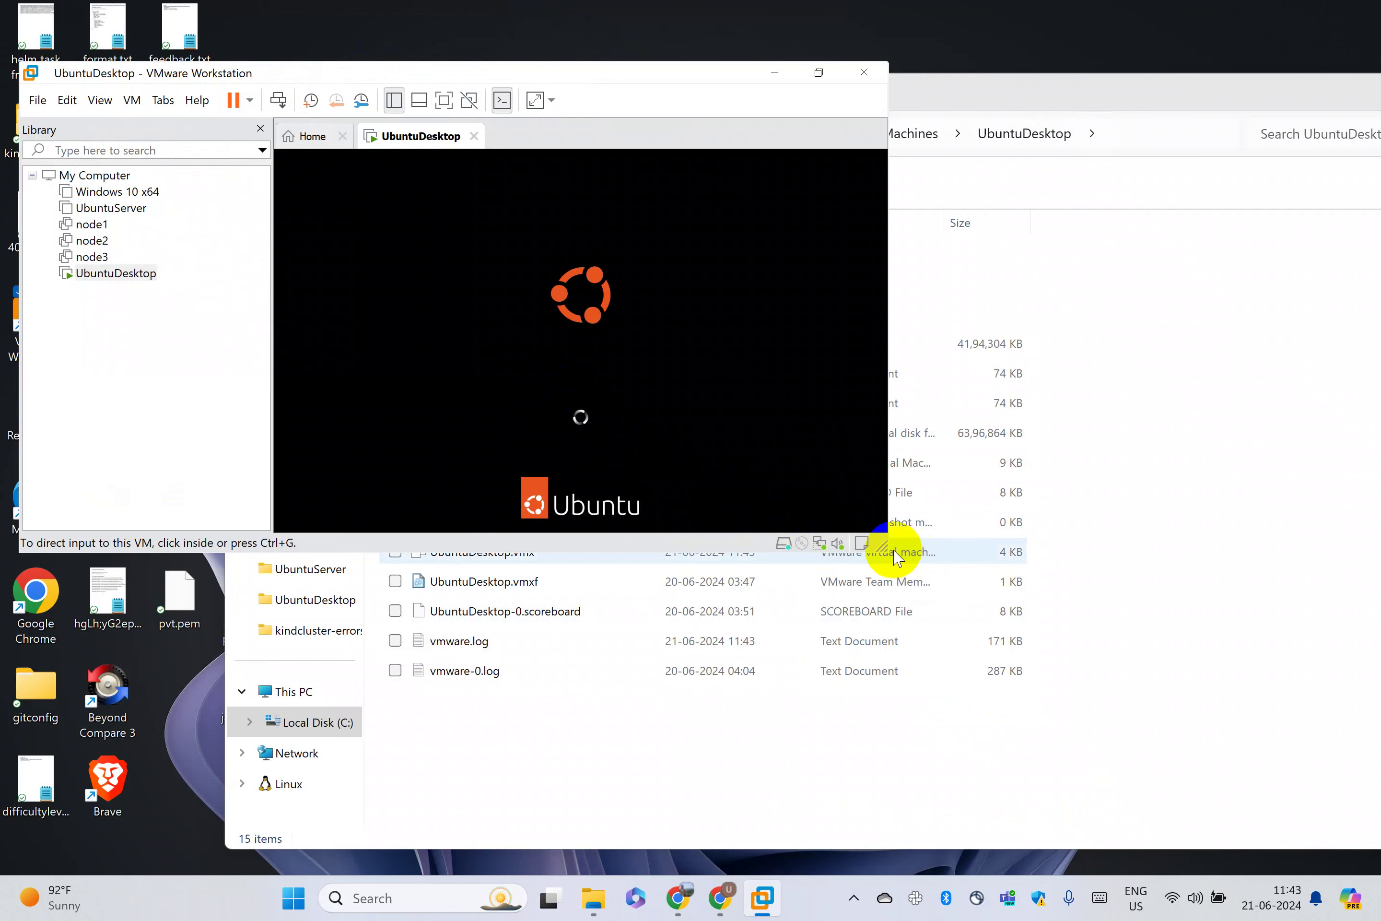
drag(654, 83, 812, 233)
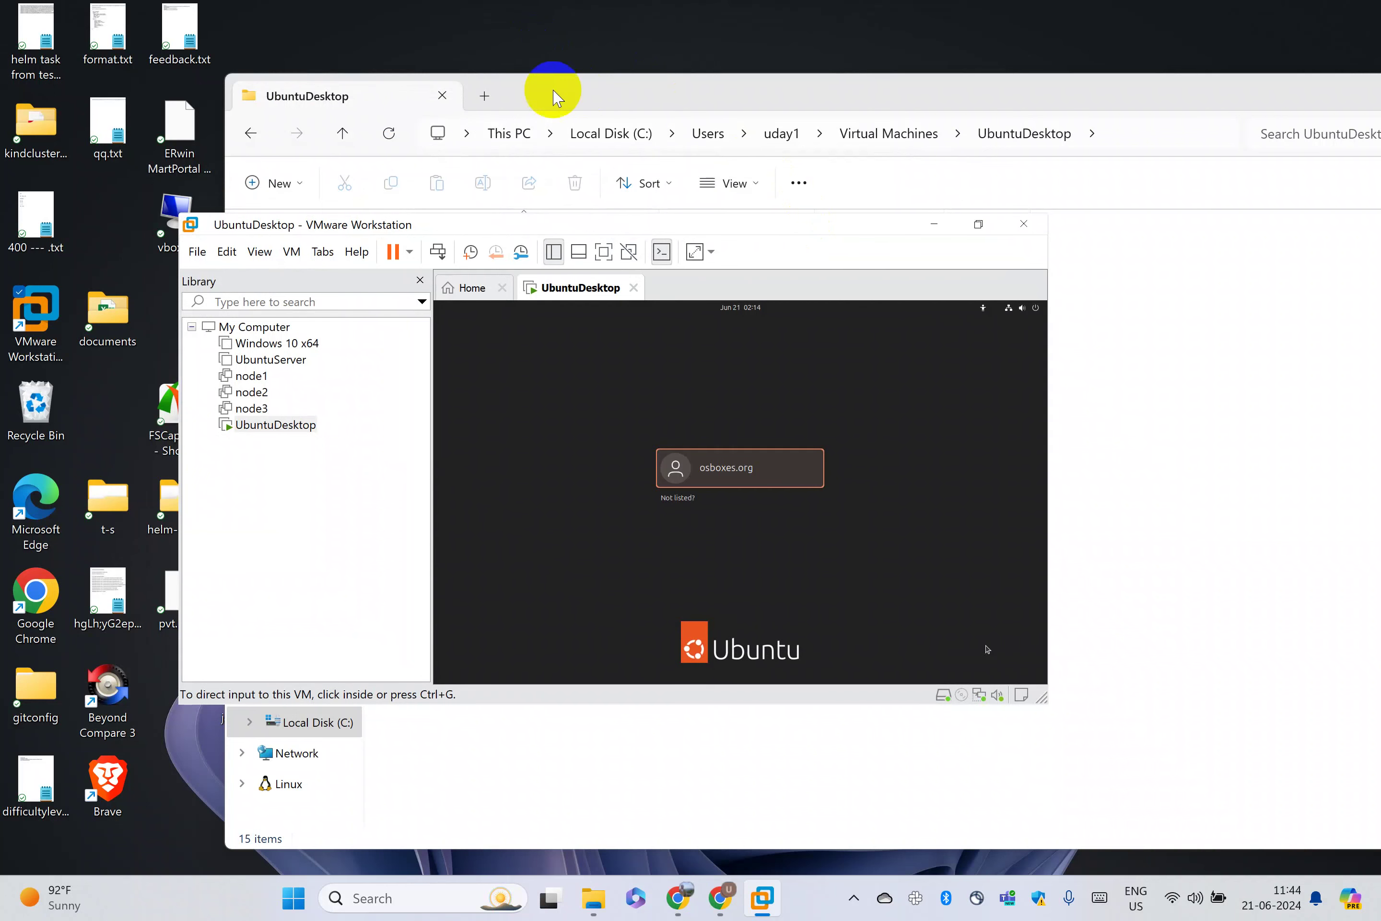
Select the osboxes.org user at the login screen and enter the account password
click(750, 455)
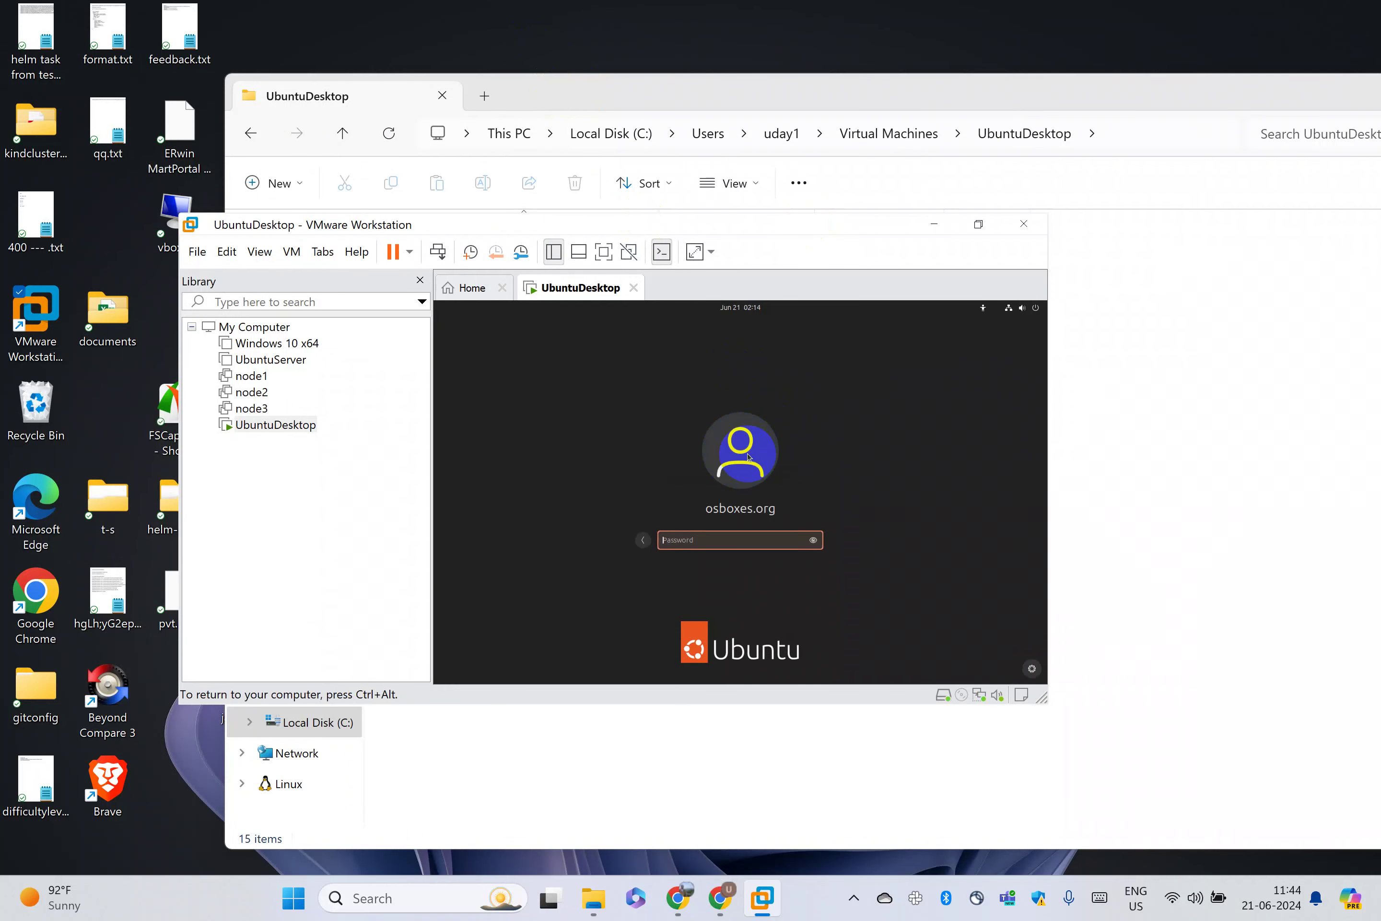
text(osbox)
key(BackSpace)
key(BackSpace)
key(BackSpace)
key(BackSpace)
key(BackSpace)
text(osboxes.org)
key(Return)
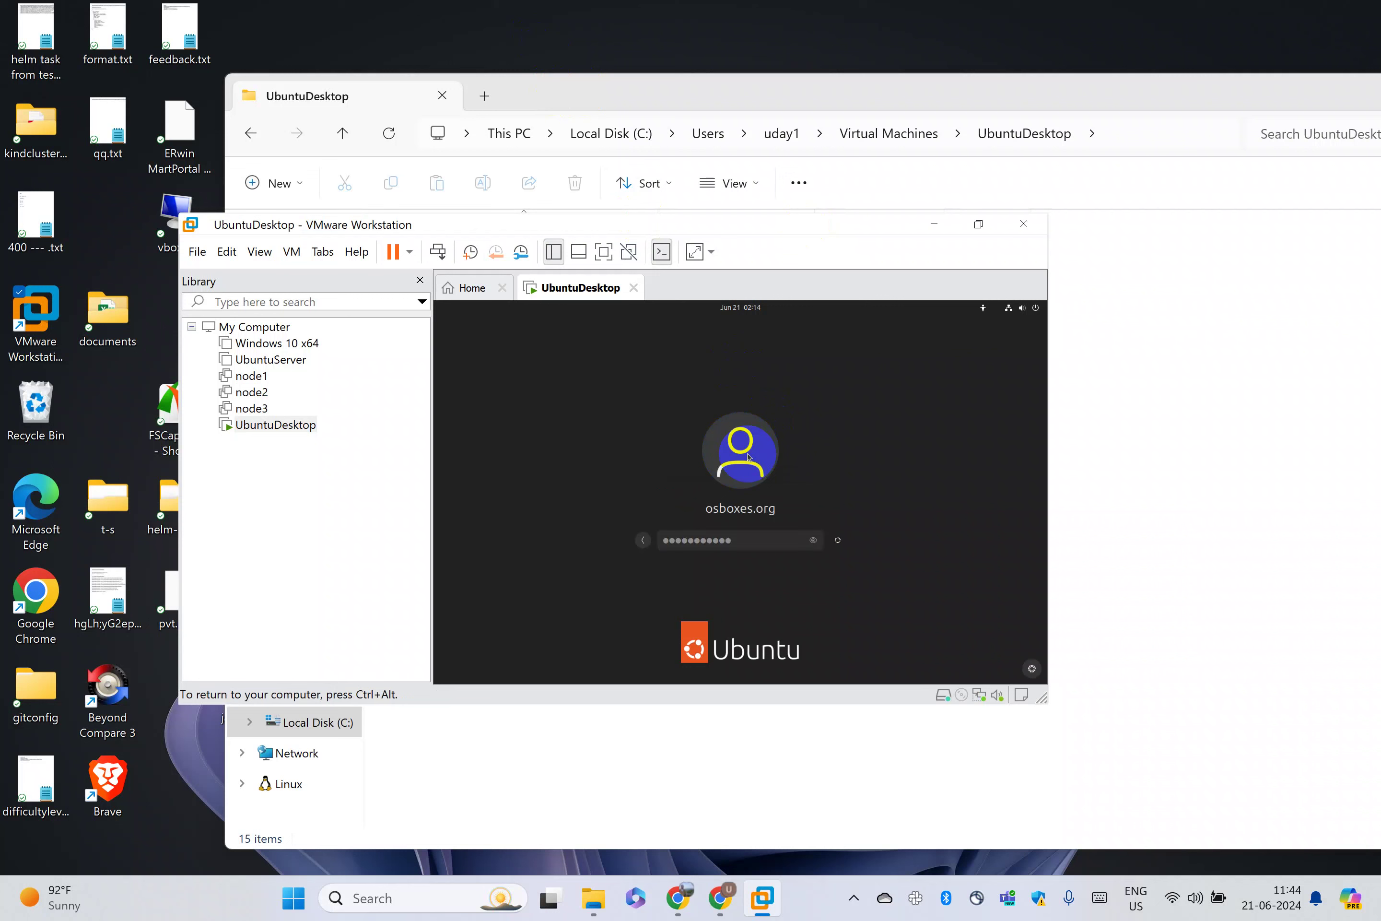